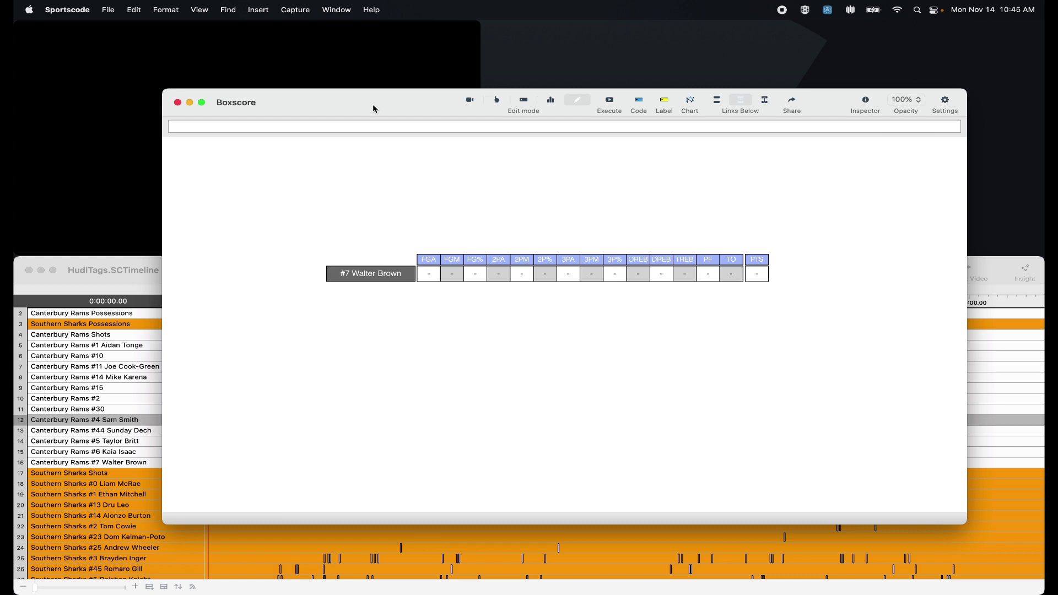
Check that the #7 player name button's ID is player01
double_click(377, 277)
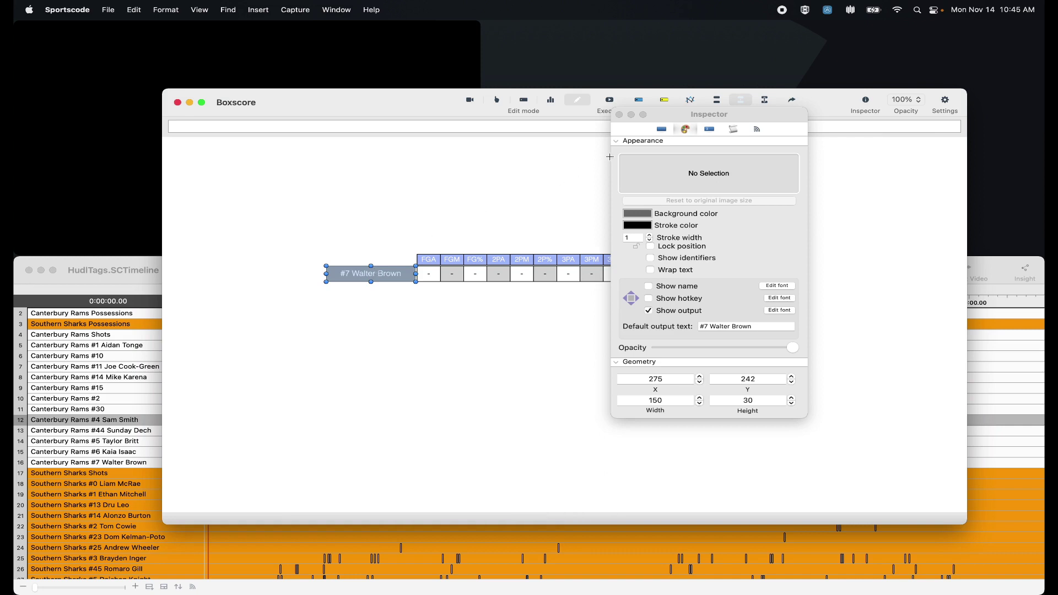
click(664, 132)
click(698, 306)
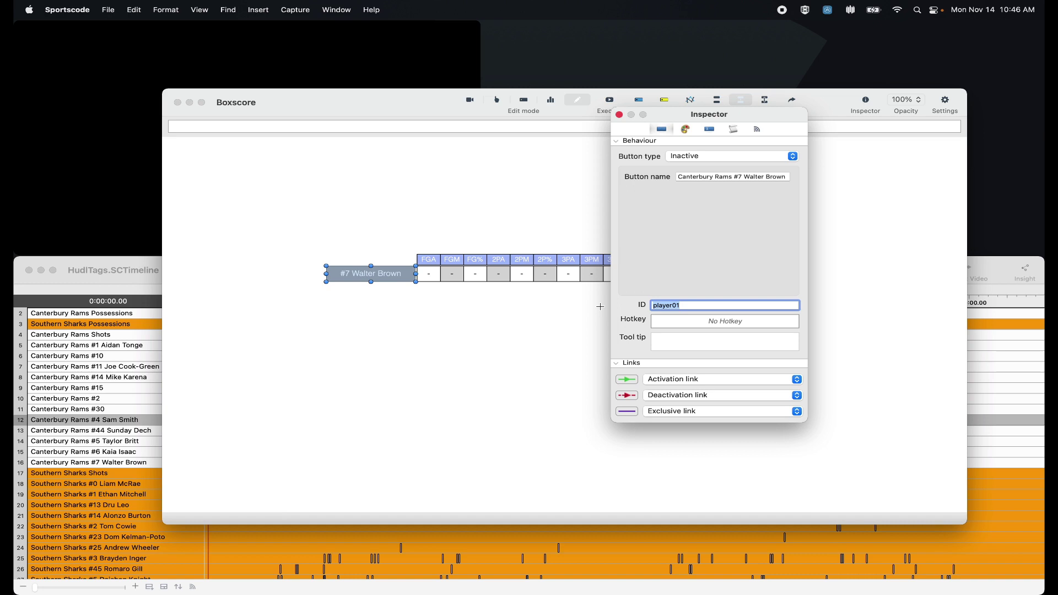
click(620, 114)
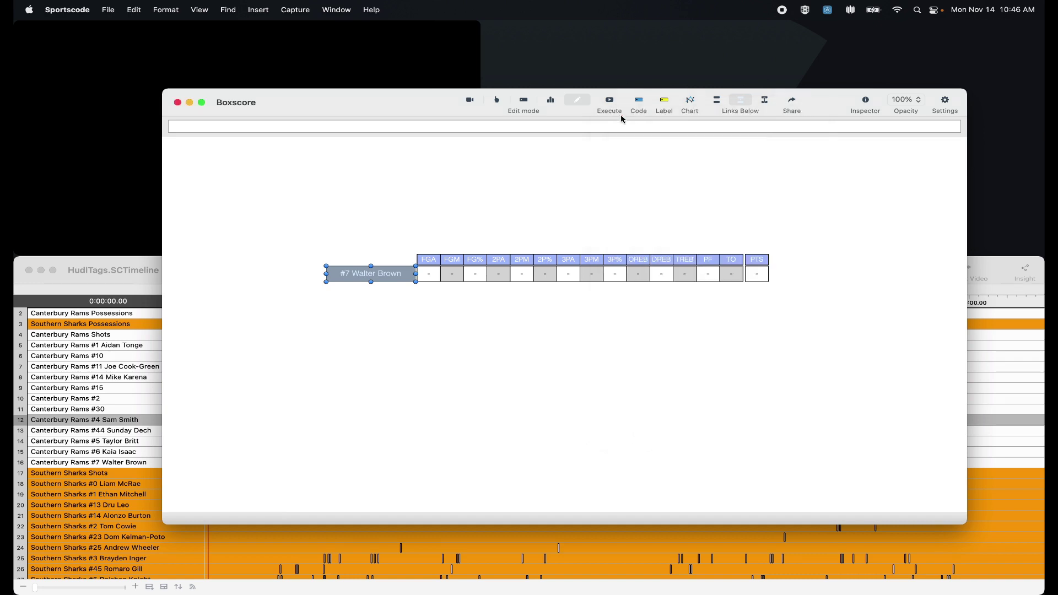
click(541, 193)
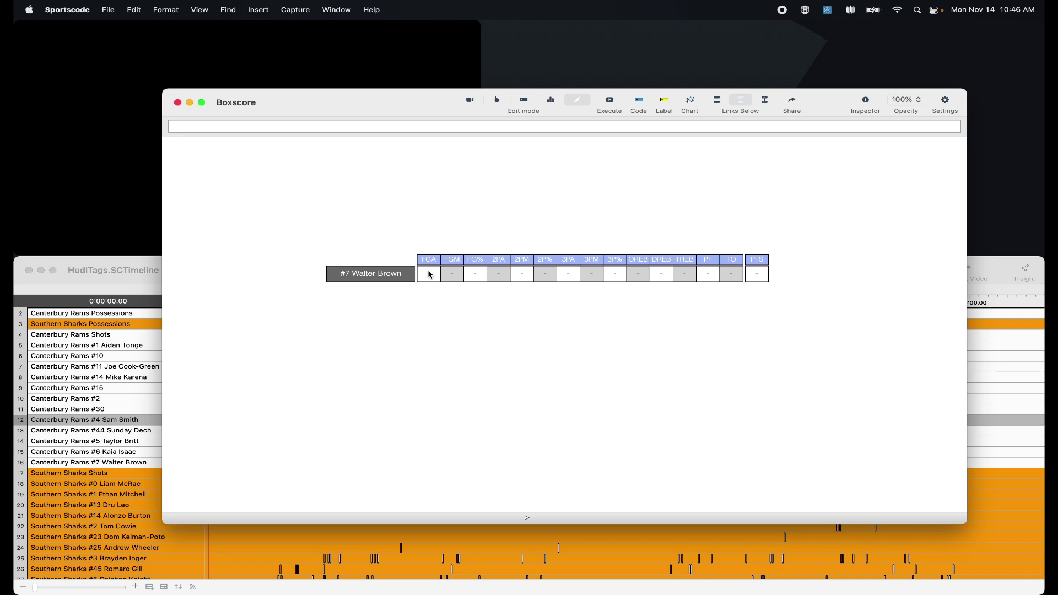
Start the FGA cell's script with $player = button name "player01"
double_click(429, 274)
click(725, 133)
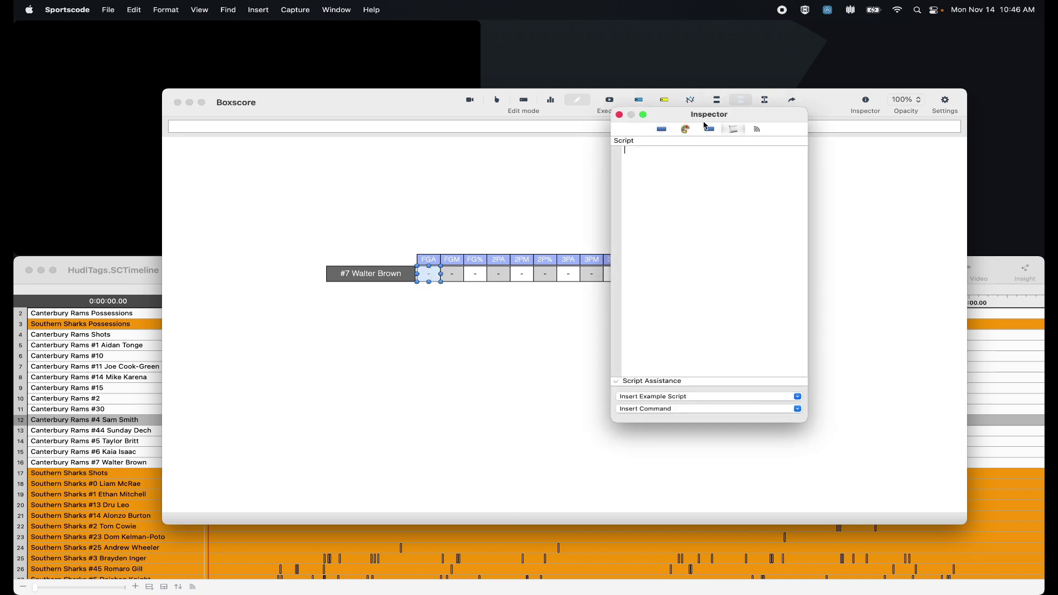
drag(704, 125, 690, 125)
text($play)
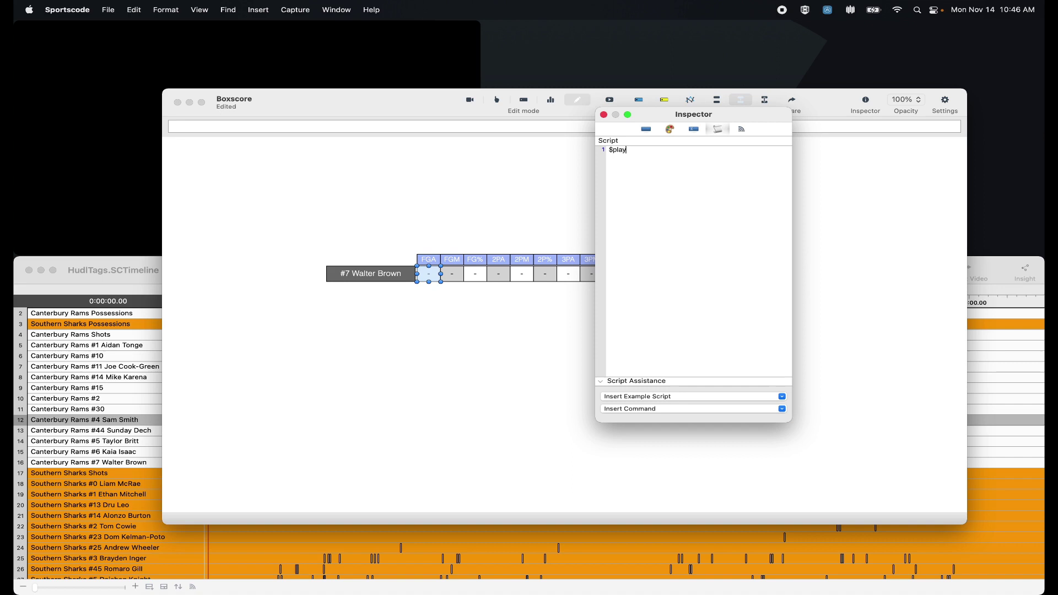
text(er = button name "player01")
Add a line counting labels -3, +3, -2 and +2 where row = $player
key(Return)
key(Return)
text(show count (label )
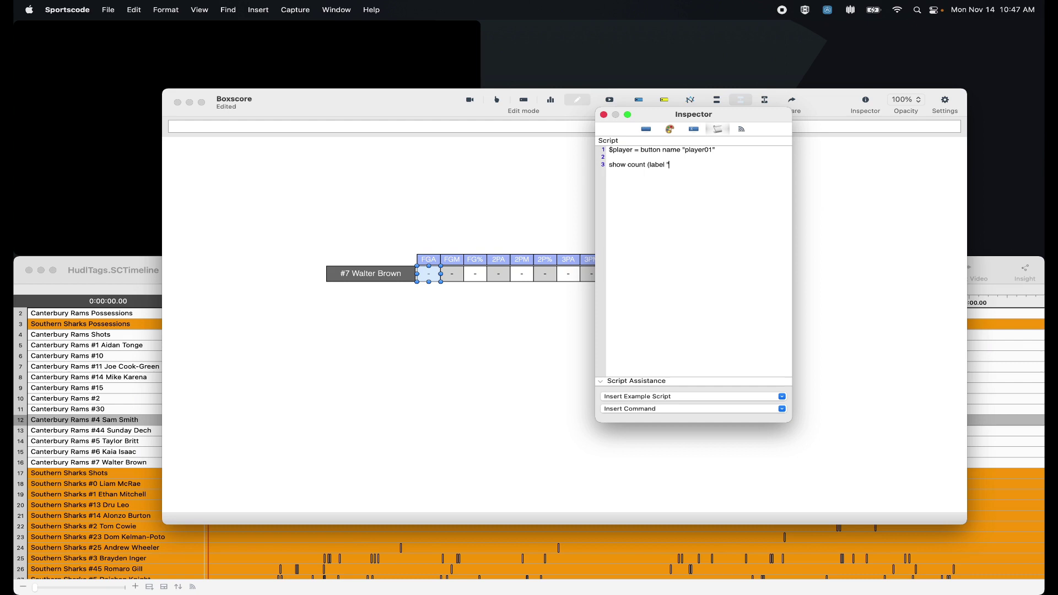
text("-3" or label "+3" or label "-2" or label "+2") where ro w)
key(BackSpace)
key(BackSpace)
text(w = $p)
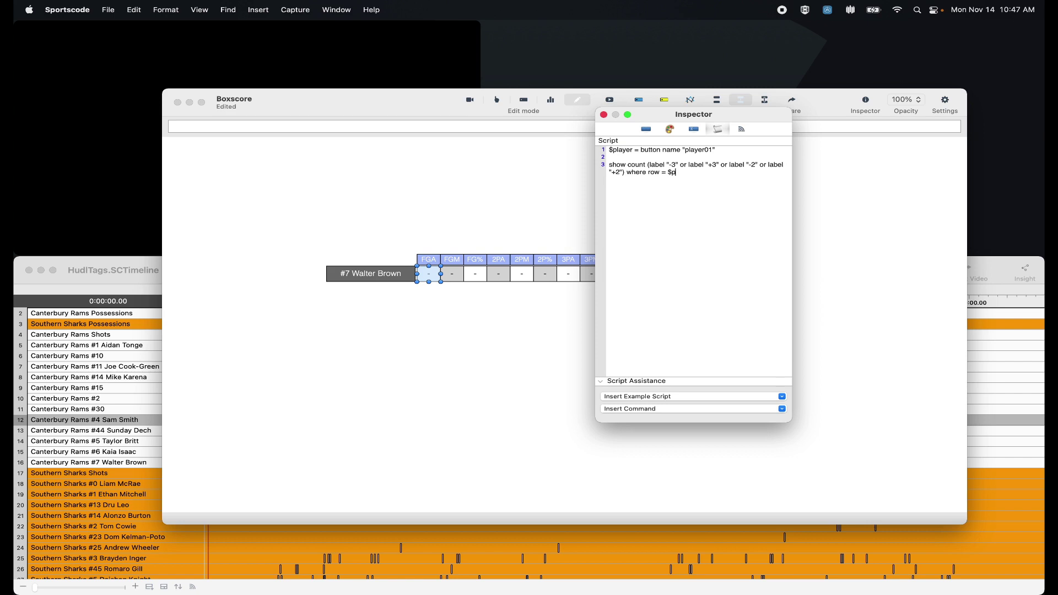
text(layer)
drag(661, 150, 715, 151)
click(671, 180)
Confirm the FGA cell's type stays Action
click(647, 129)
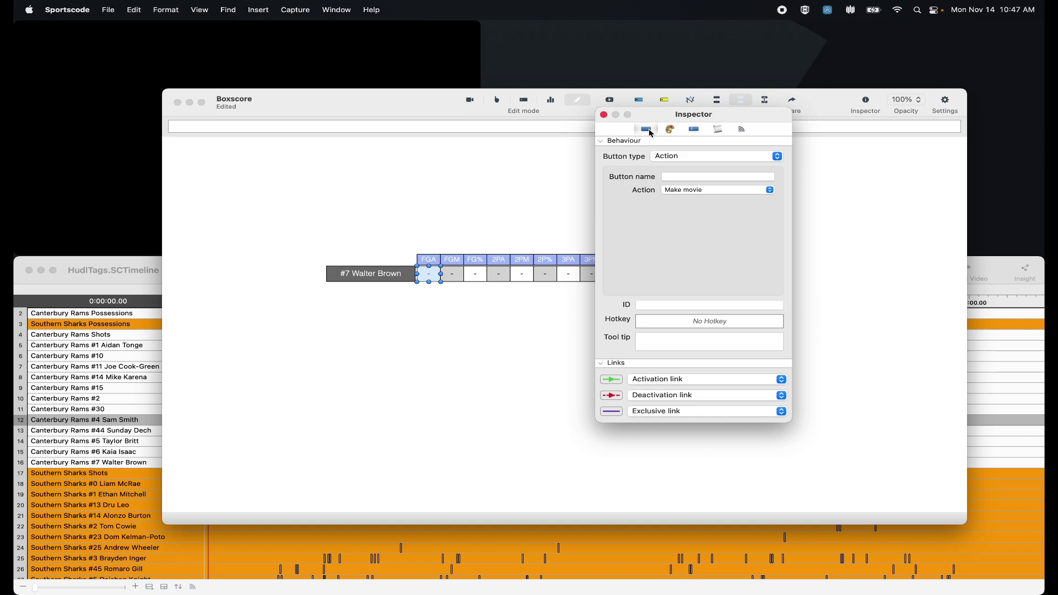
click(671, 159)
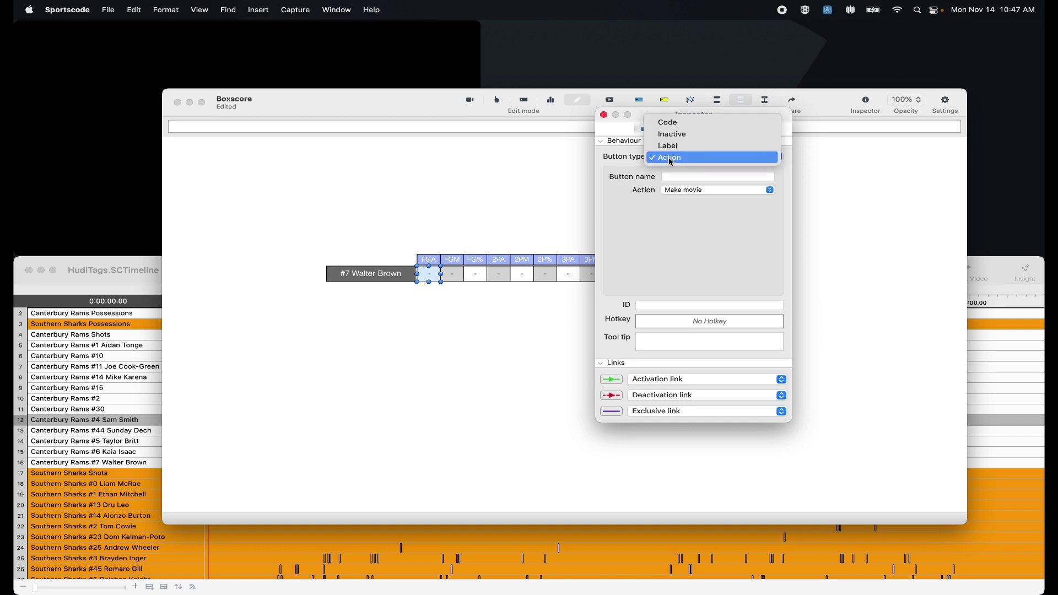
click(670, 158)
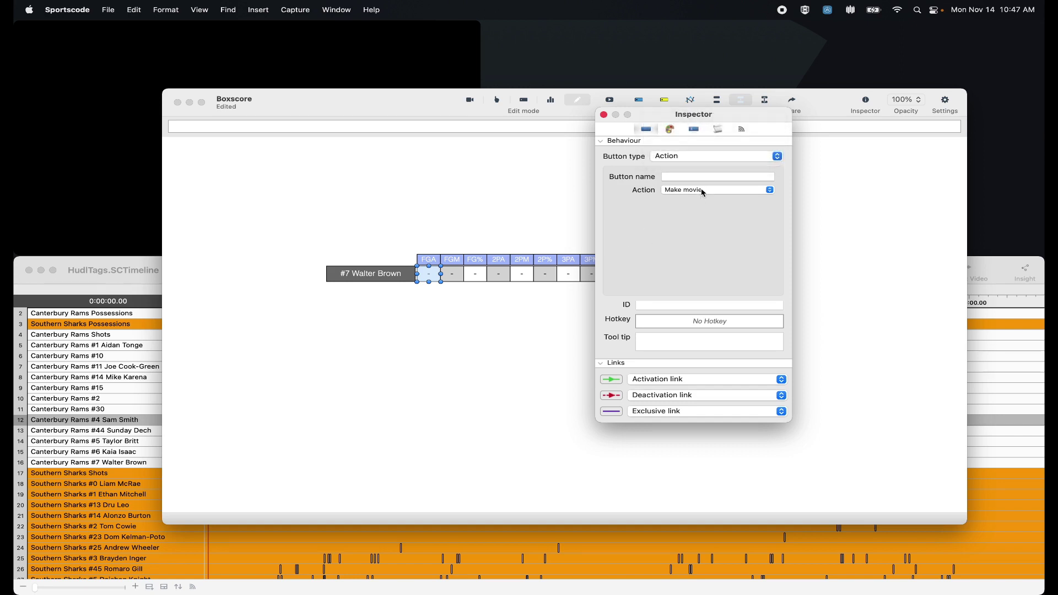
click(718, 129)
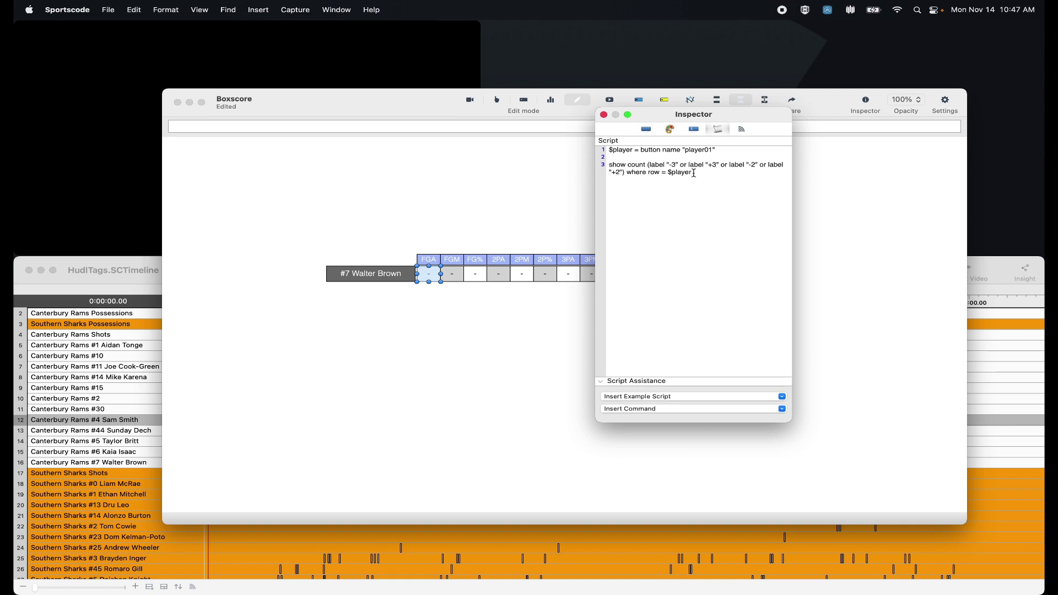
Duplicate the count line as a plain show line, apply it, and copy the whole FGA script
drag(693, 173, 596, 165)
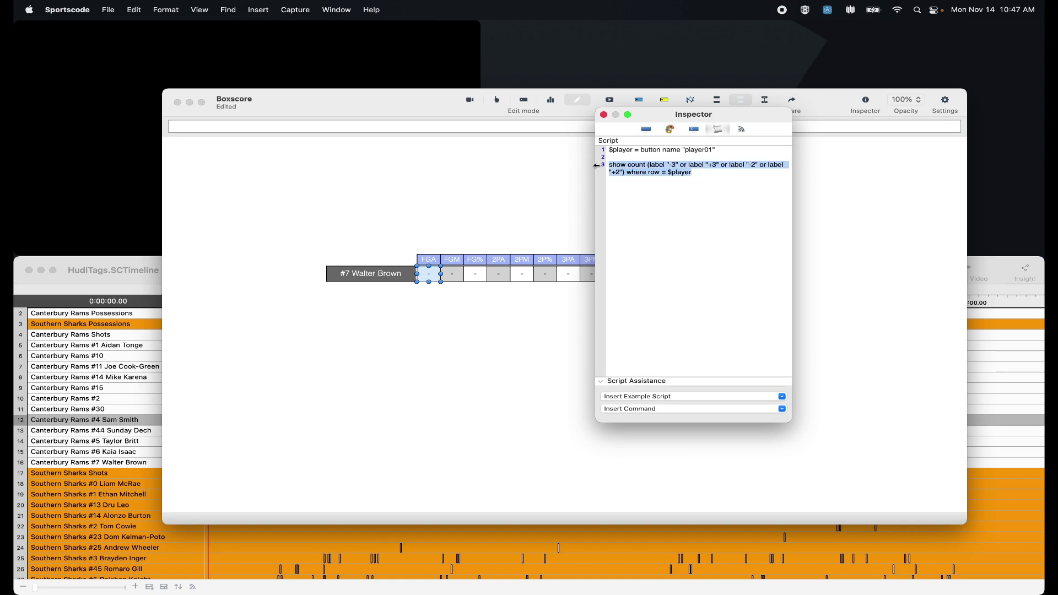
key(super+c)
key(Right)
key(Return)
key(super+v)
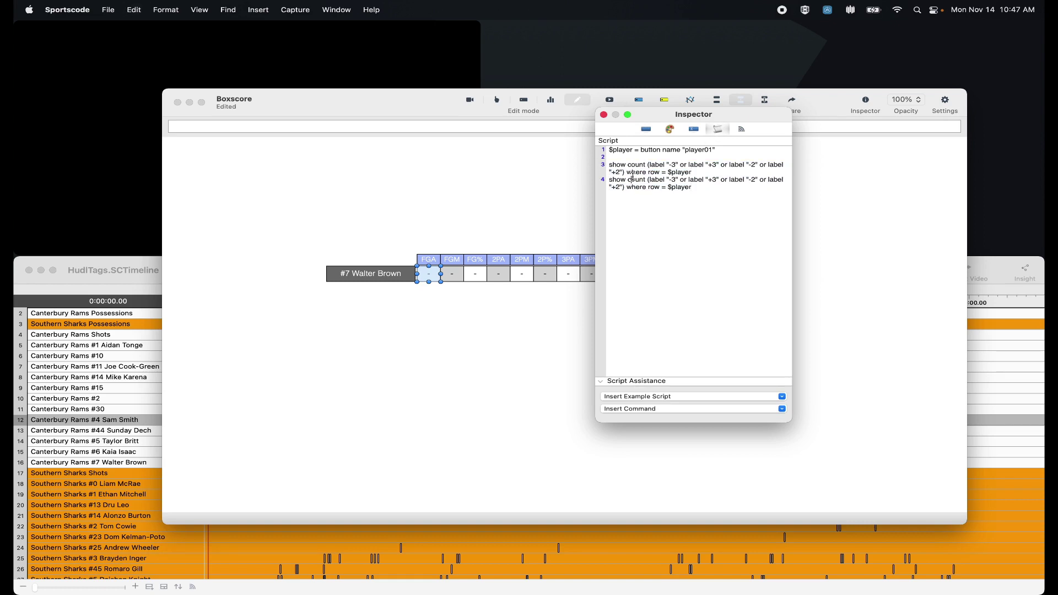
double_click(634, 180)
key(BackSpace)
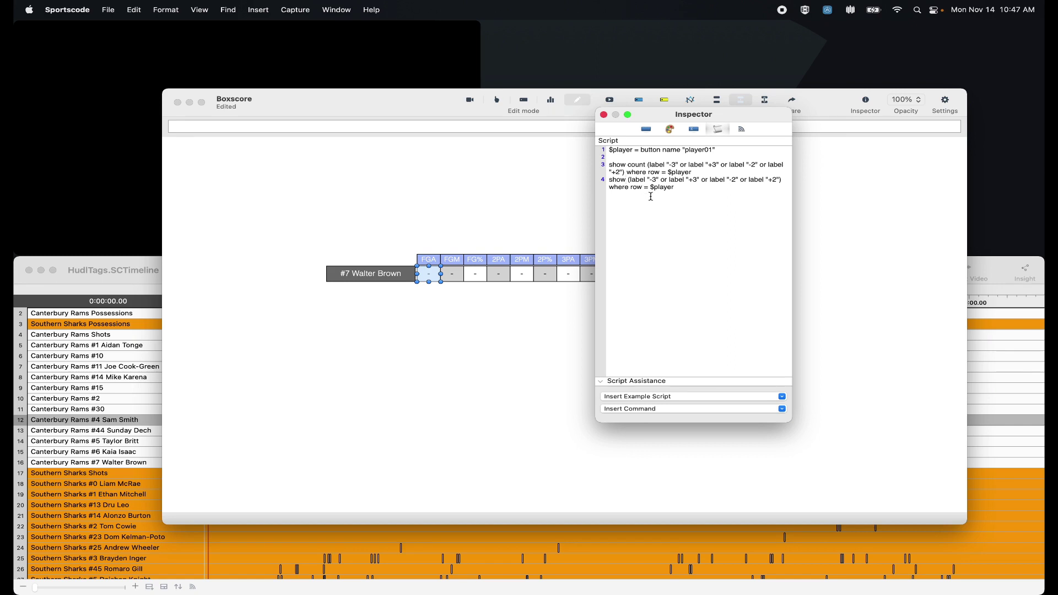
click(608, 103)
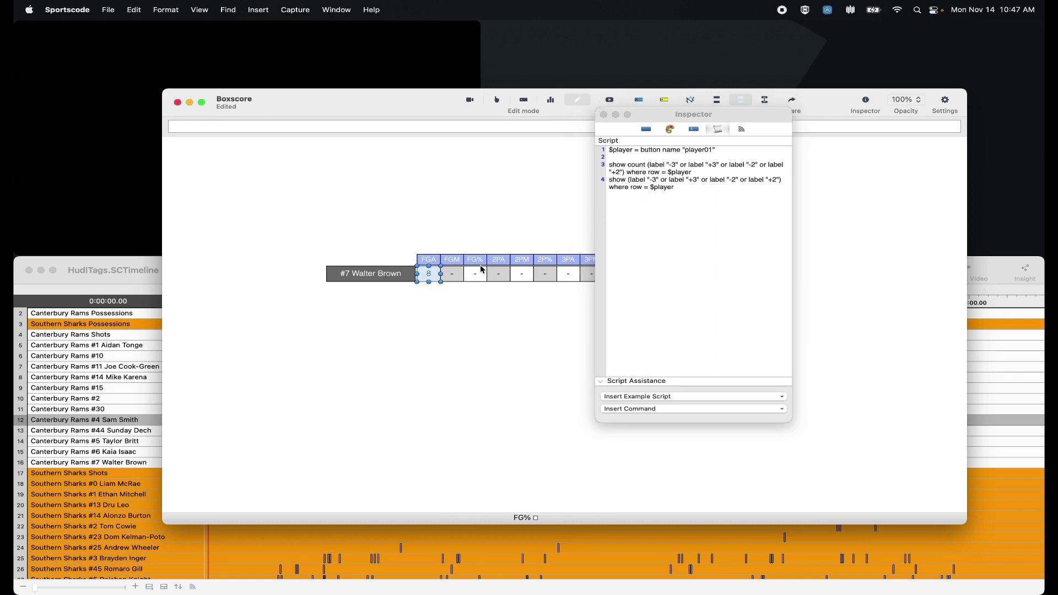
drag(654, 190, 568, 131)
key(super+c)
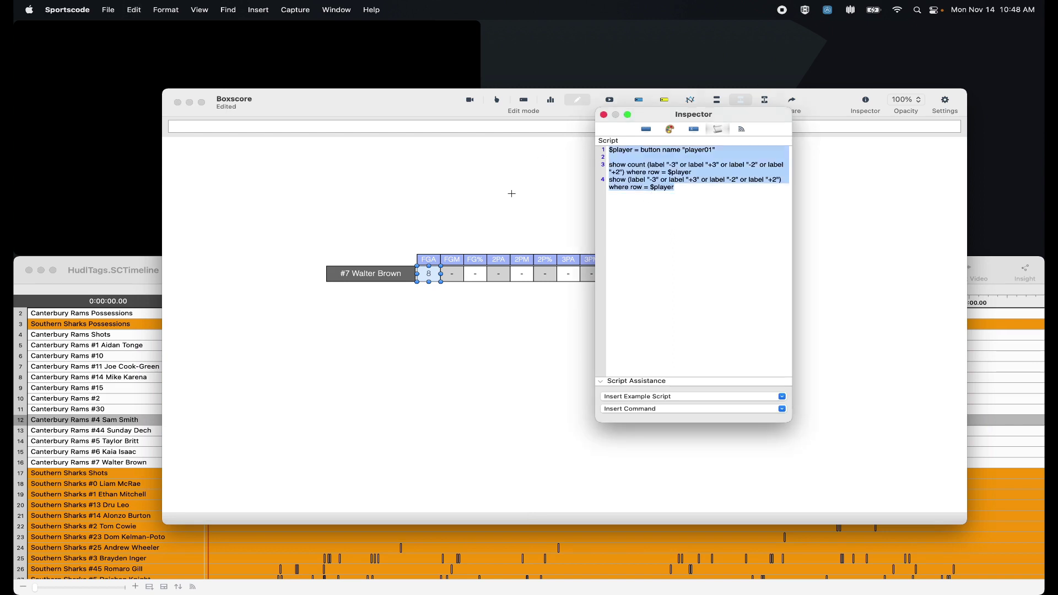
Paste the FGA script into the FGM cell and remove the -3 and -2 labels
click(456, 282)
click(643, 234)
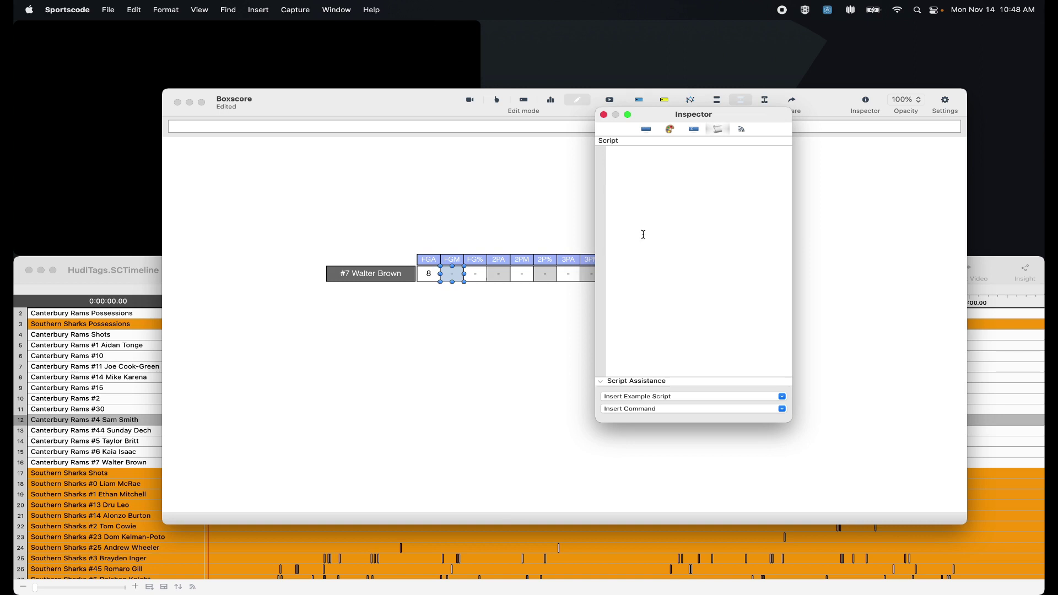
key(super+v)
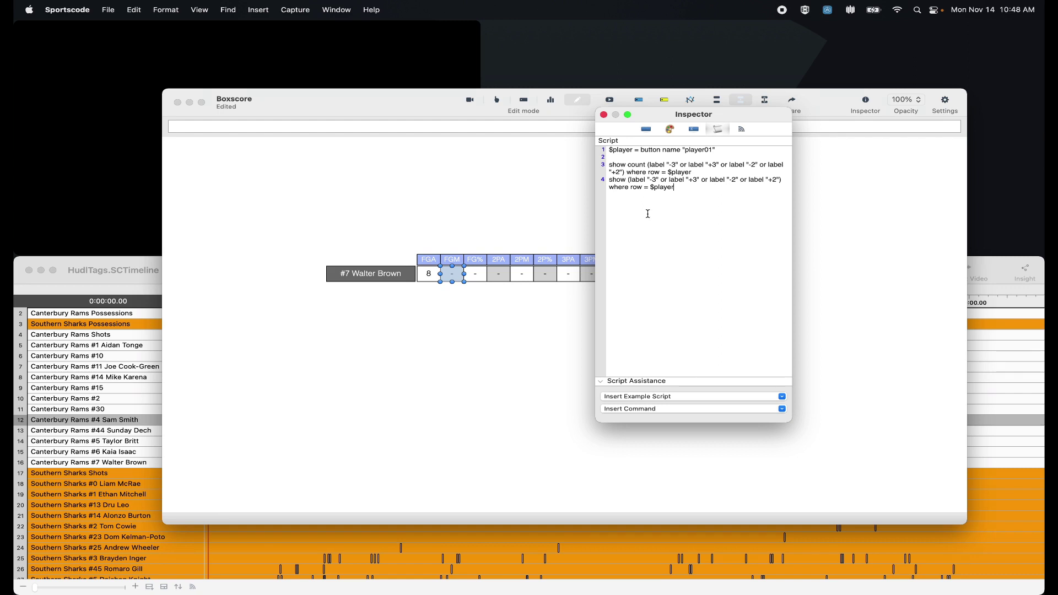
drag(690, 165, 651, 166)
key(BackSpace)
drag(724, 165, 595, 165)
key(BackSpace)
Replace line 4 with the +3/+2 line minus 'count' and apply, so FGM shows 3
key(super+c)
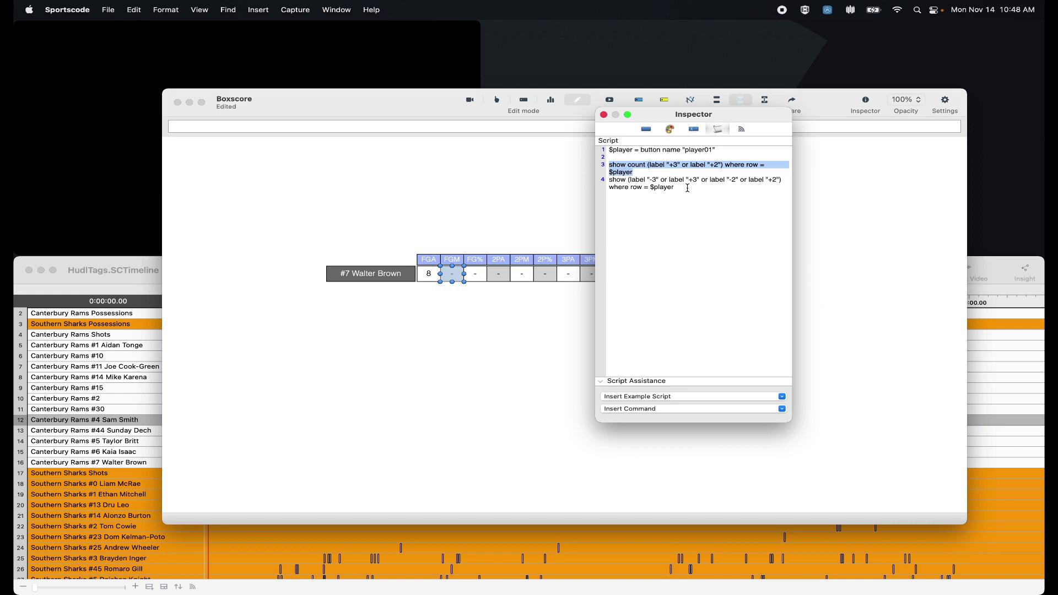
drag(687, 188, 596, 182)
key(super+v)
double_click(637, 181)
key(BackSpace)
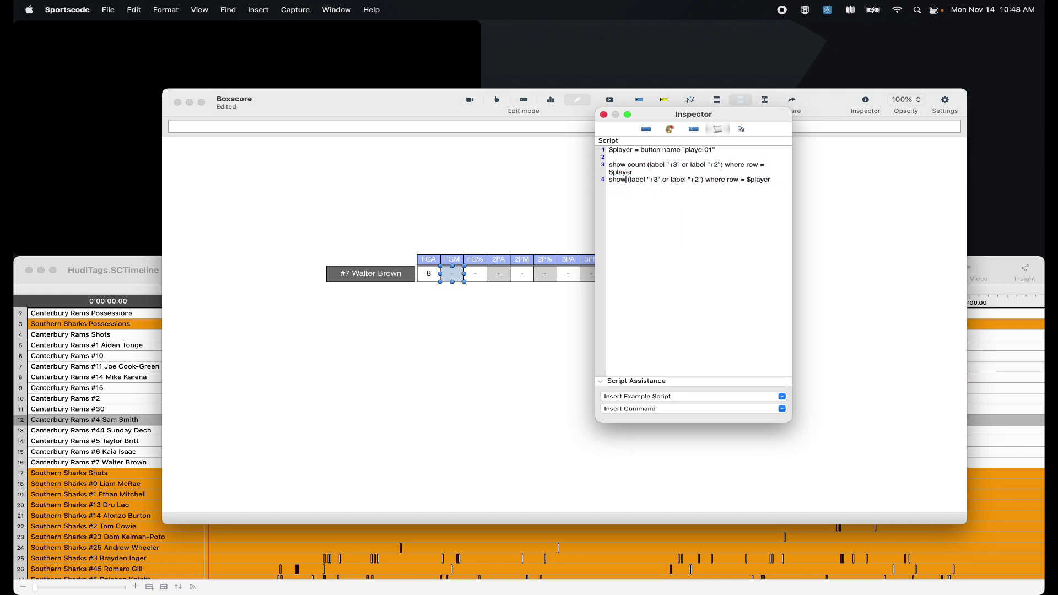
click(611, 101)
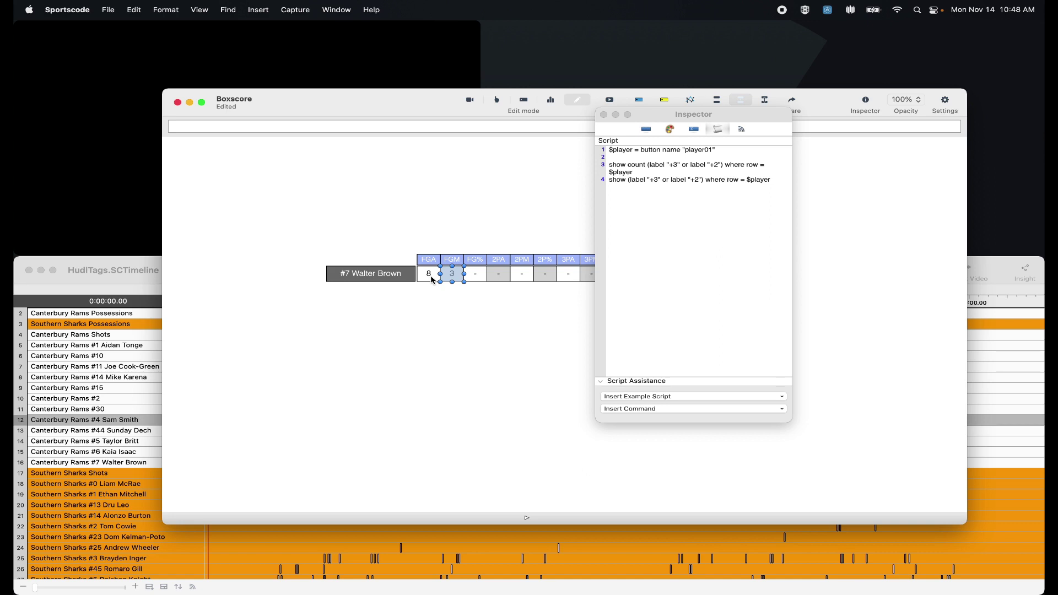
click(431, 277)
Paste the FGA script into the FG% cell and delete its show line
drag(639, 202, 574, 146)
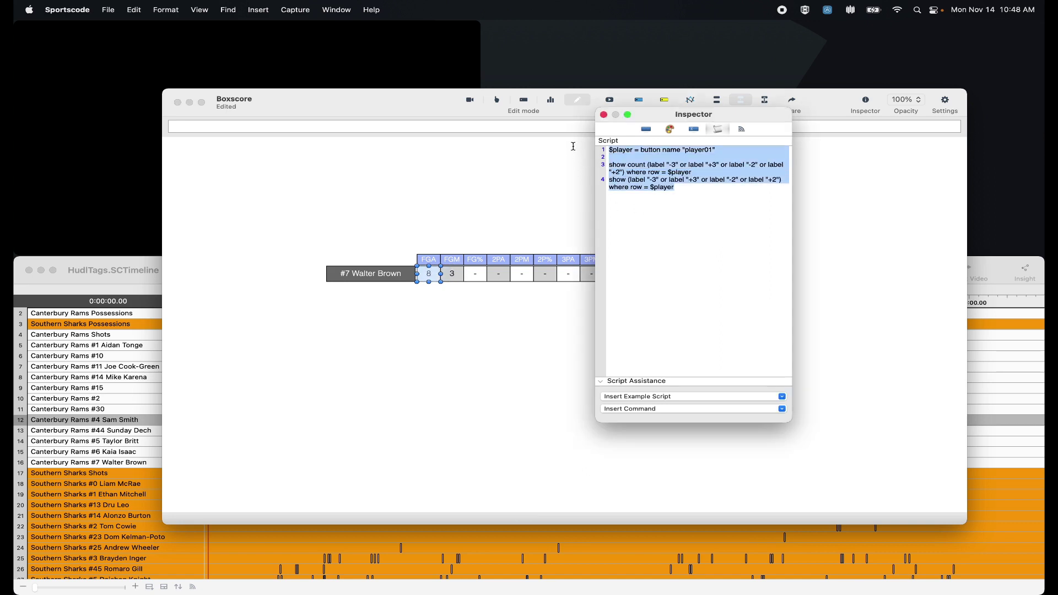
click(476, 277)
click(660, 185)
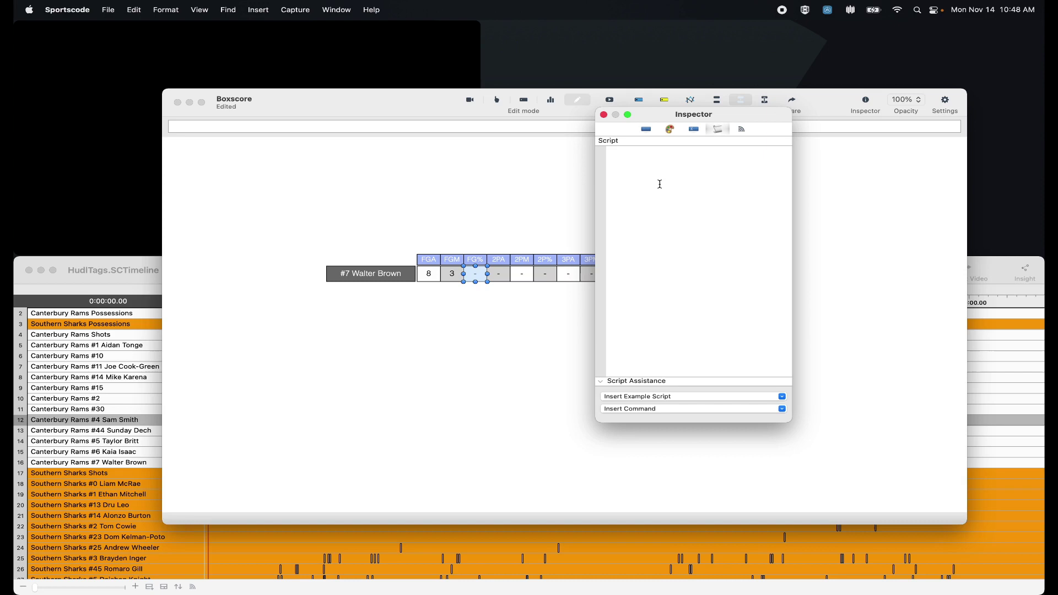
key(super+v)
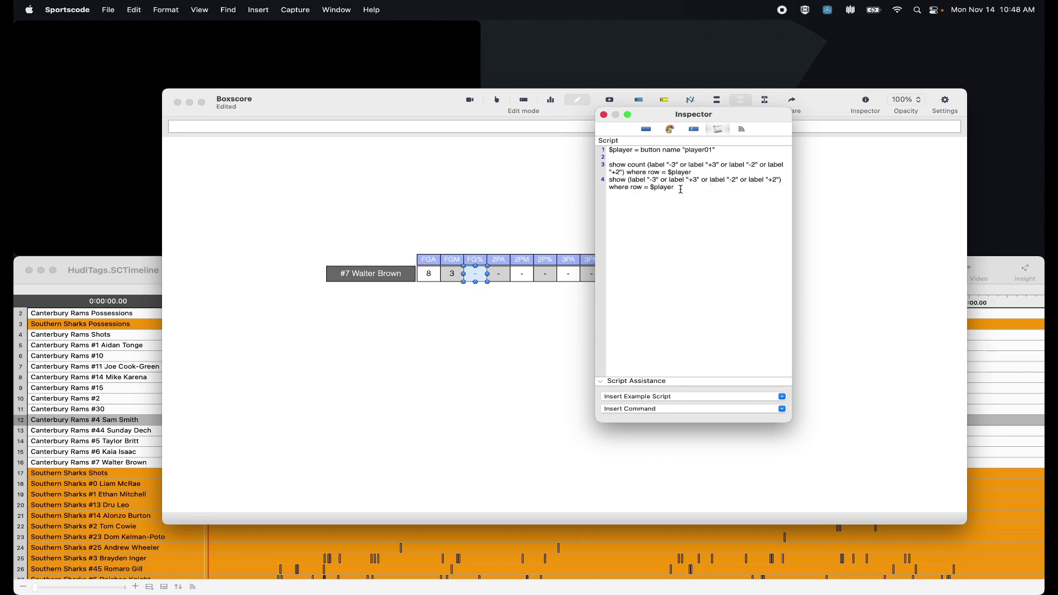
drag(680, 189, 592, 182)
key(BackSpace)
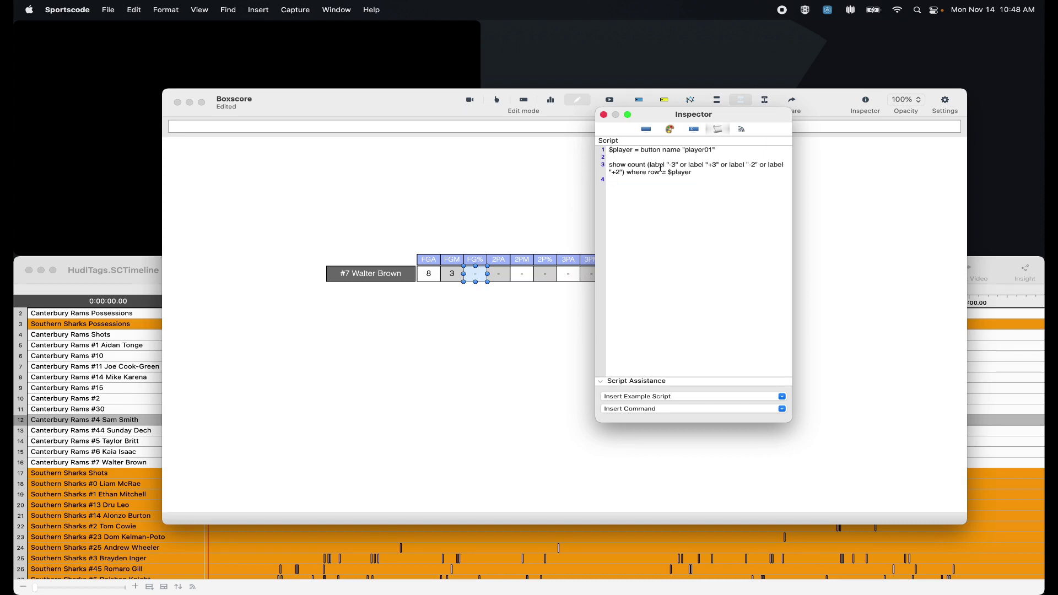
Turn the count line into $total = and start a new $made = line
double_click(618, 165)
text($total)
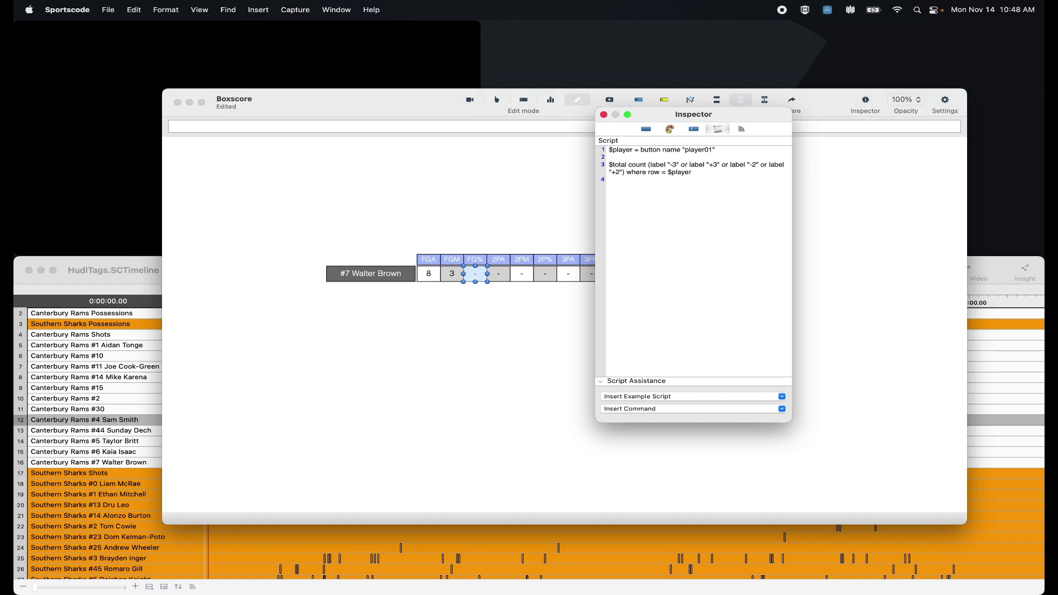
text( =)
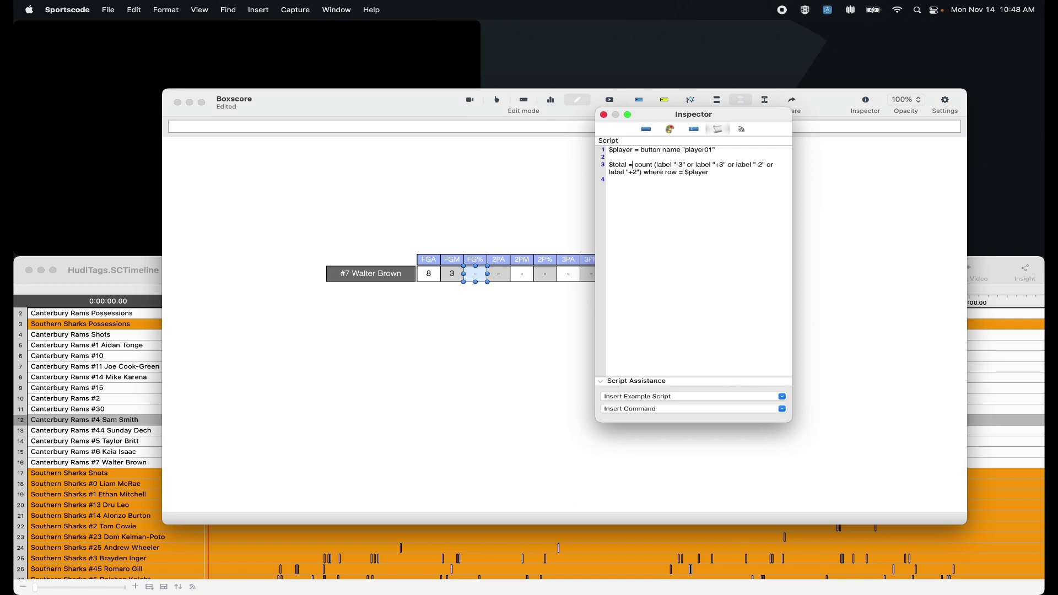
click(723, 173)
key(Return)
text($made =)
Copy FGM's +3/+2 count expression and paste it after $made =
click(456, 277)
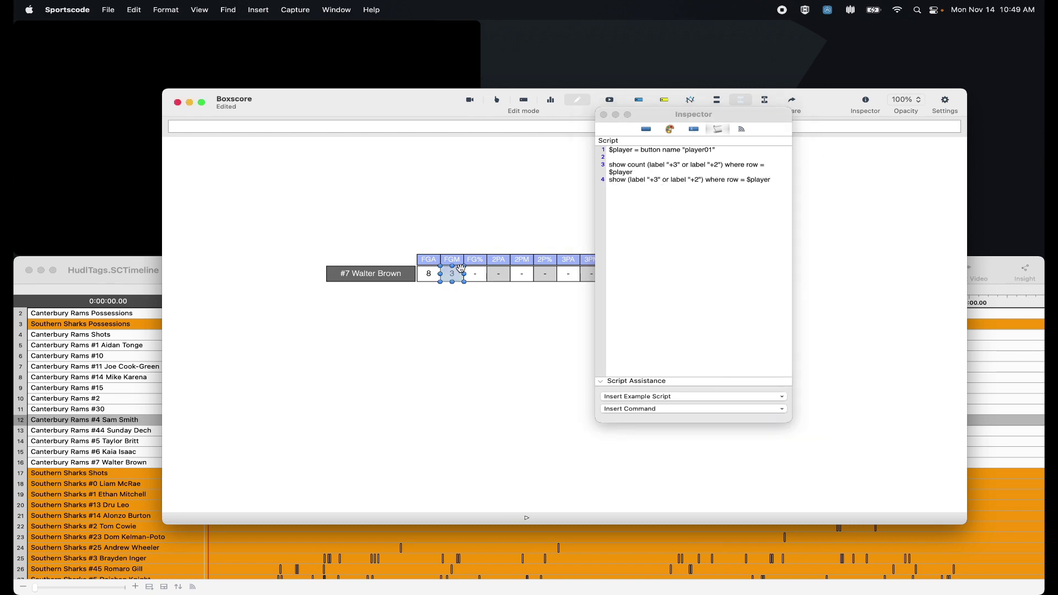
drag(645, 173, 629, 165)
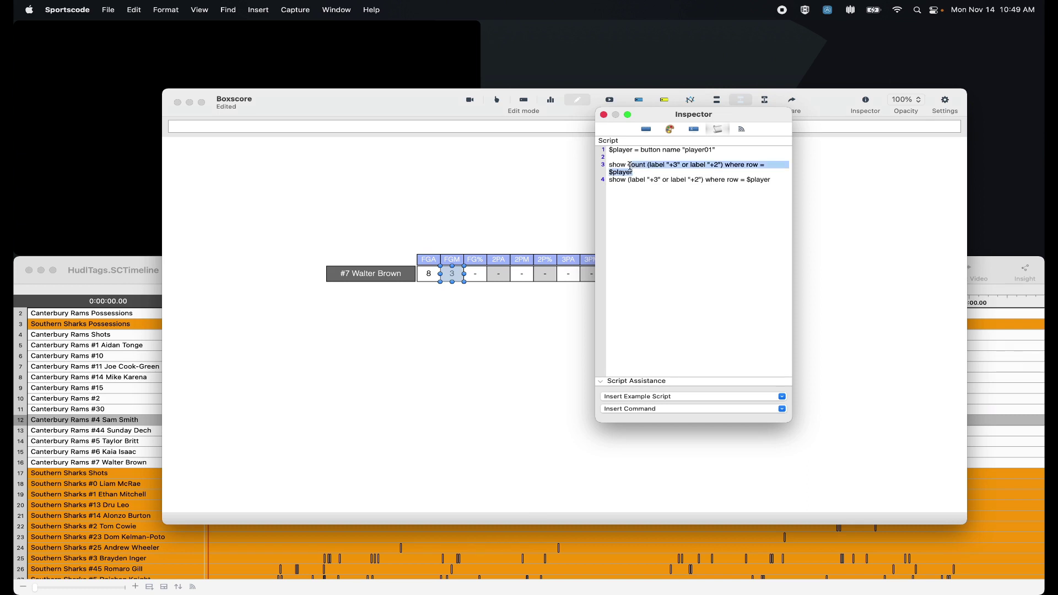
key(super+c)
click(478, 274)
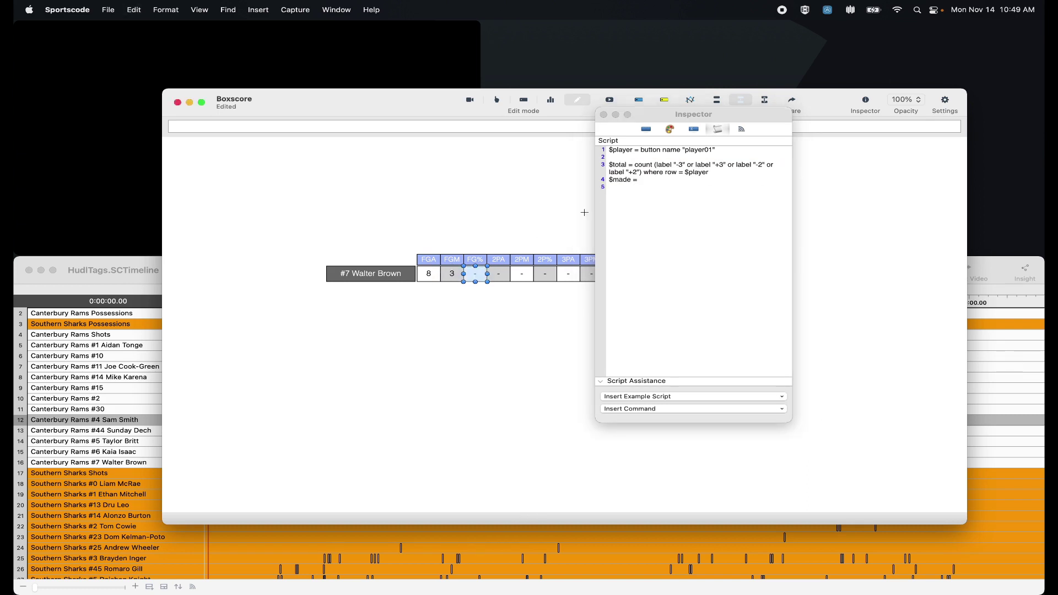
click(645, 181)
key(super+v)
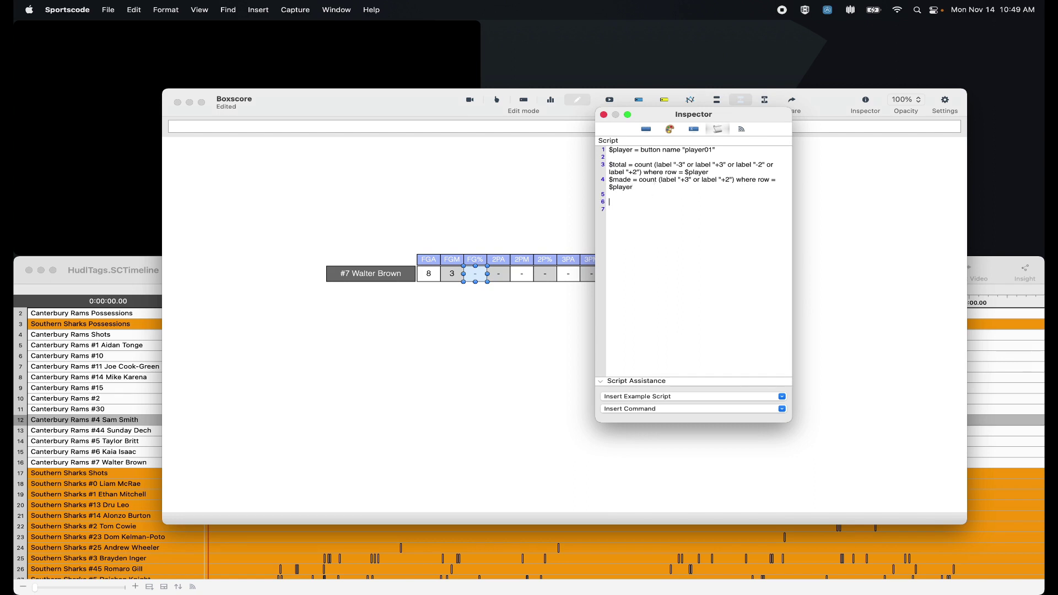
Add show round((($made/$total)*100),1) + "%" to the FG% script so it reads 37.5%
text(show)
text(round ((($made/$total)
text()*100),1)
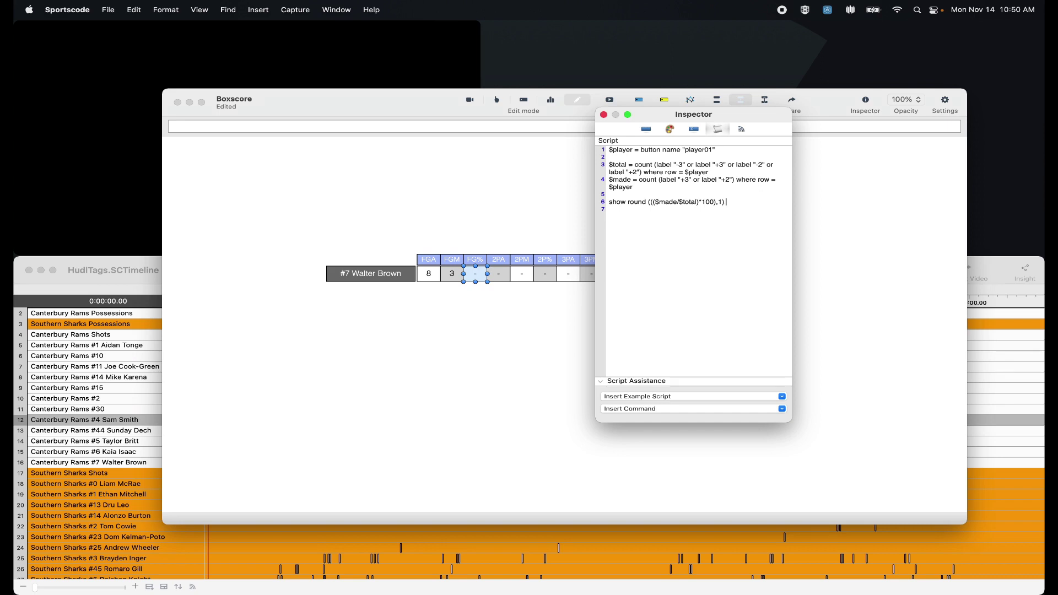
text(+ "%")
click(611, 102)
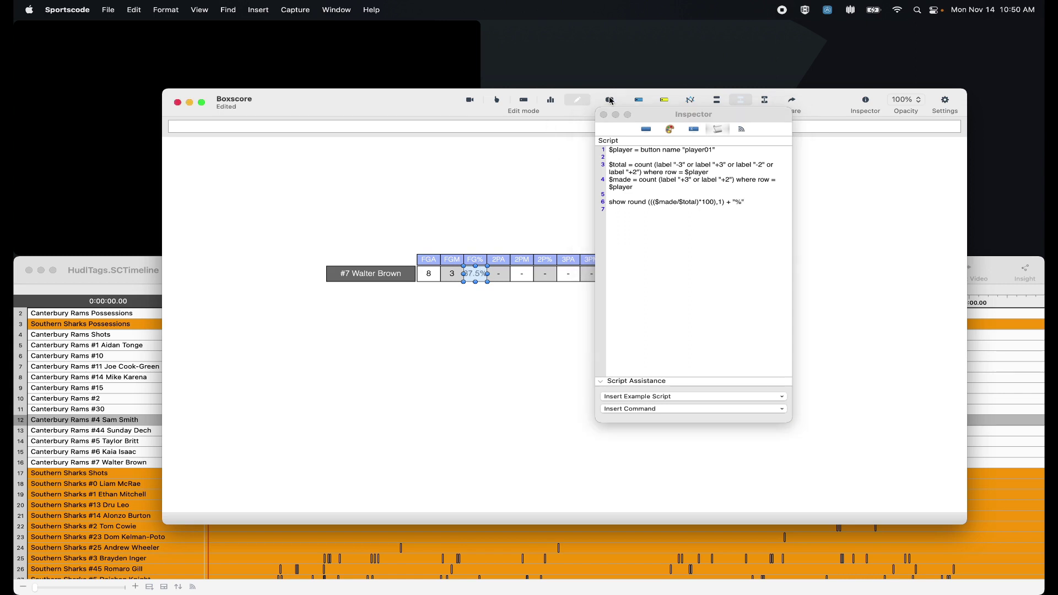
click(465, 299)
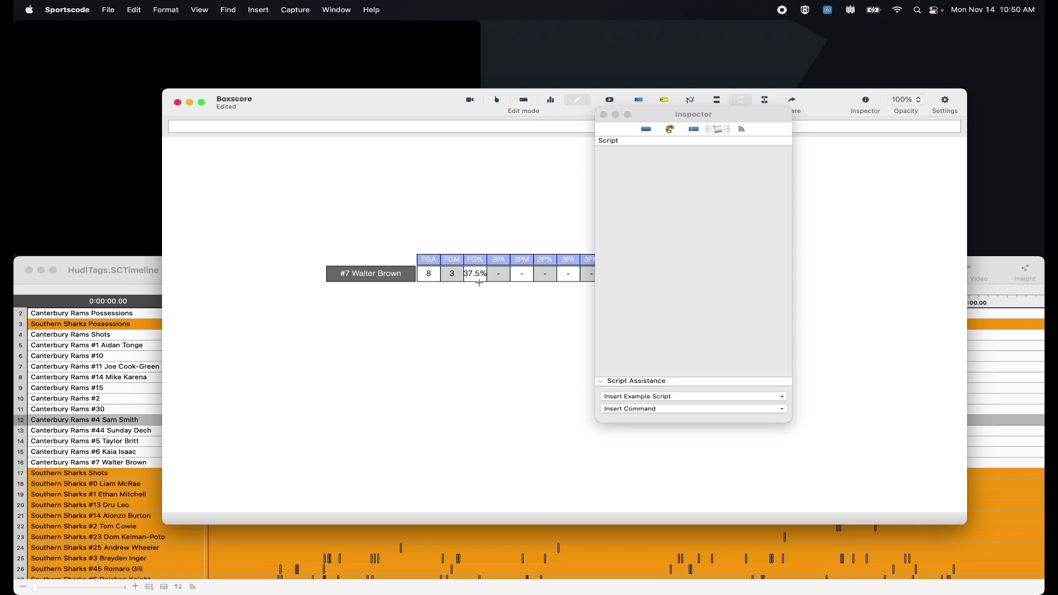
Copy the $player line from the FGA cell's script
click(604, 114)
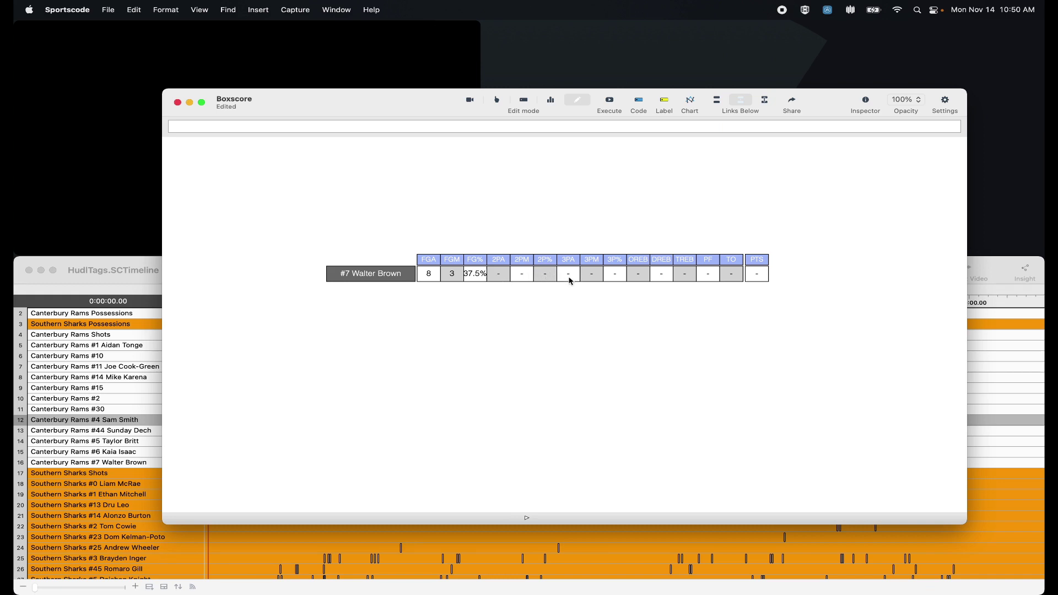
double_click(429, 274)
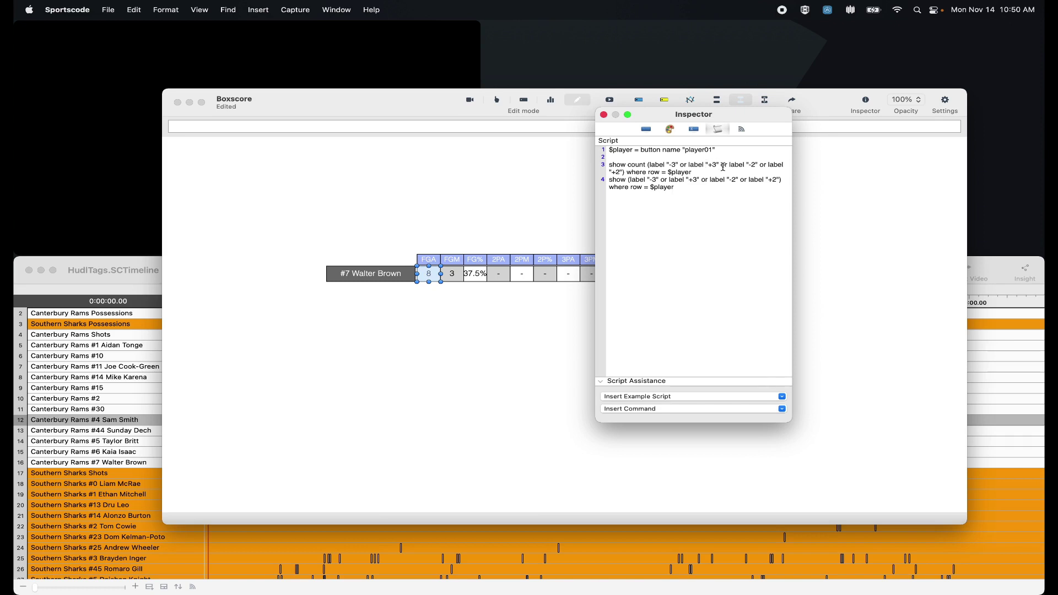
click(604, 115)
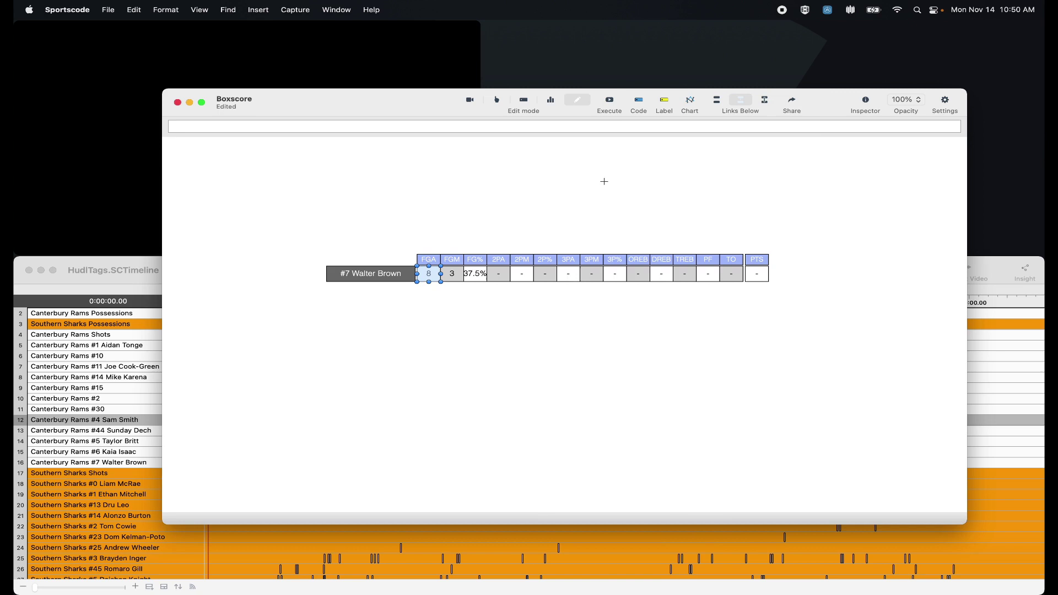
click(614, 298)
double_click(732, 276)
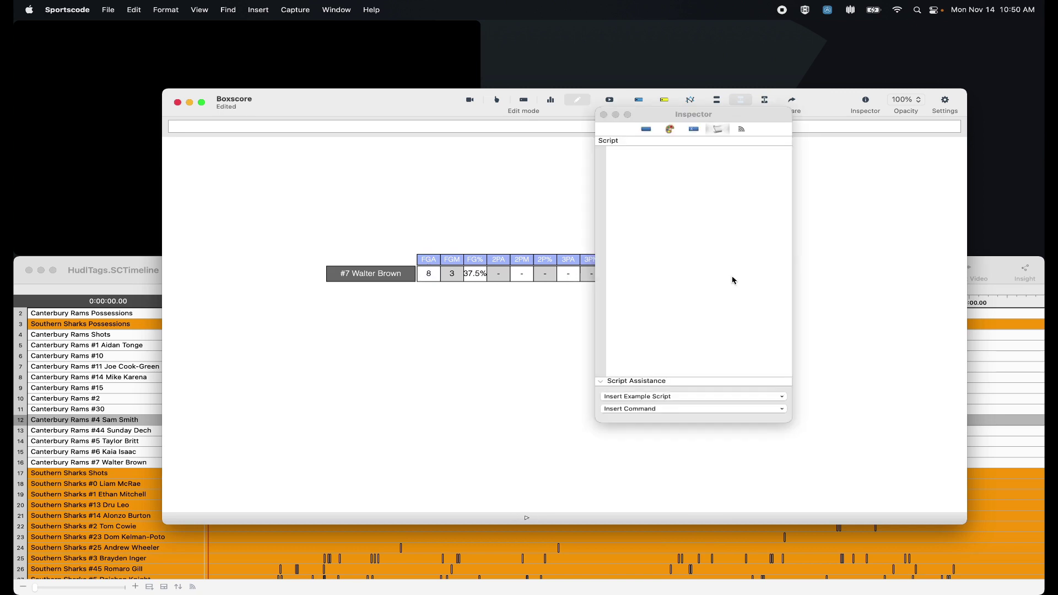
click(437, 276)
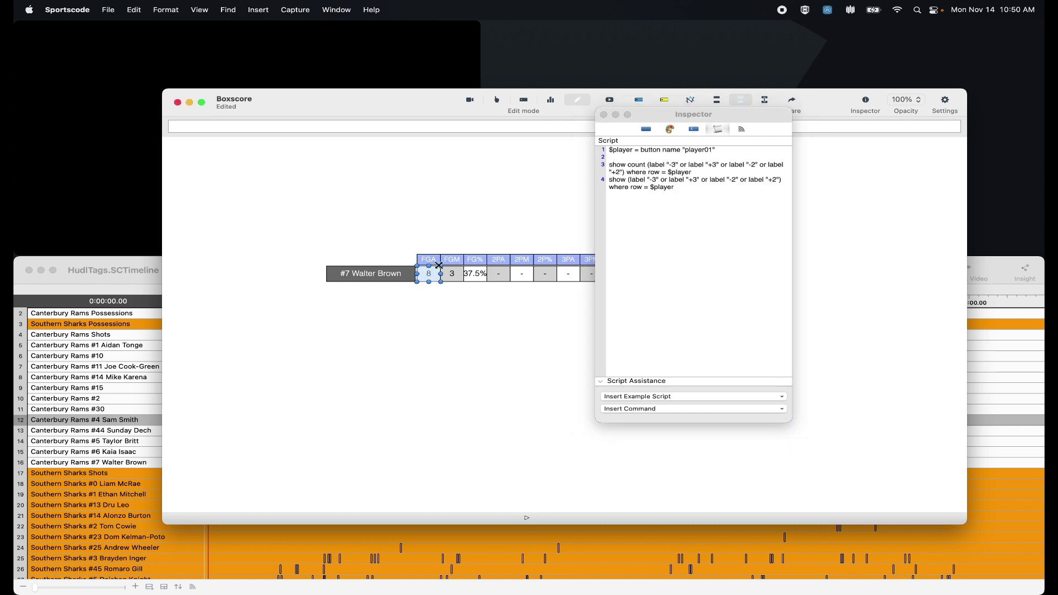
click(601, 149)
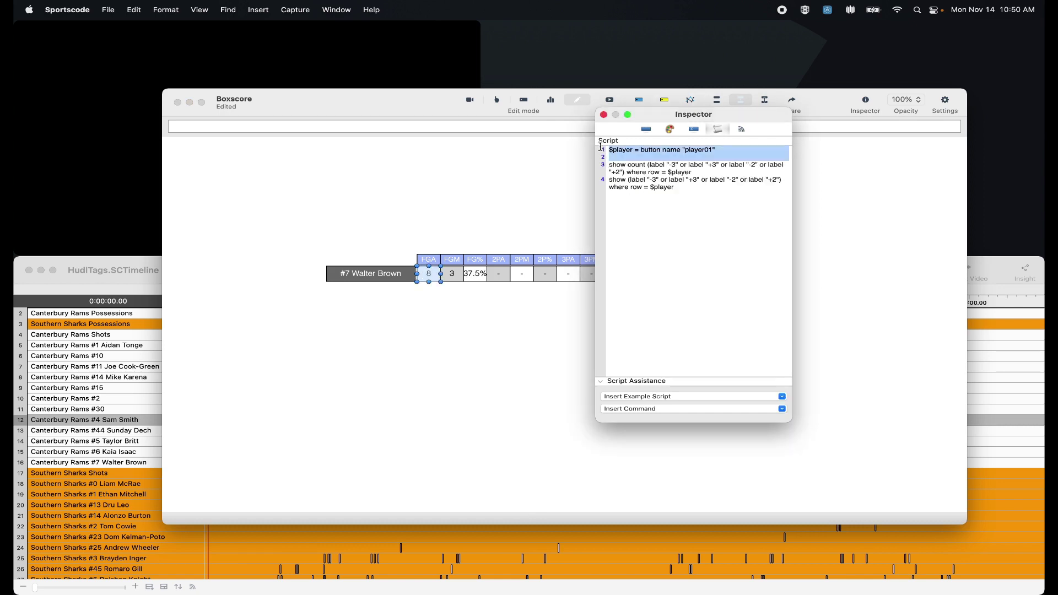
key(super+c)
click(603, 115)
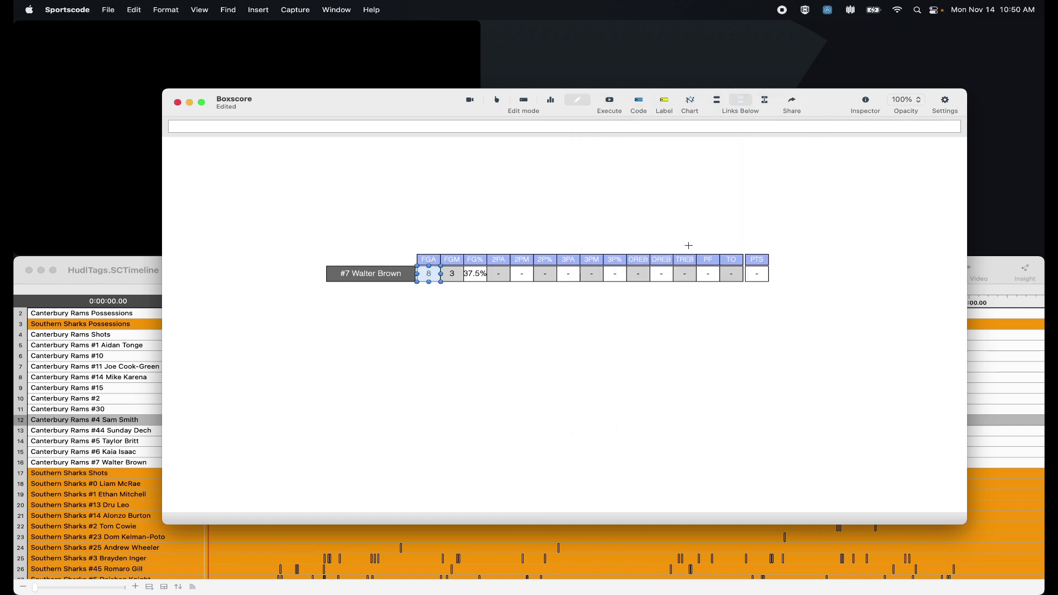
Paste $player into the TO script and add show count "Turnover" where row = $player
double_click(736, 276)
click(685, 236)
key(super+v)
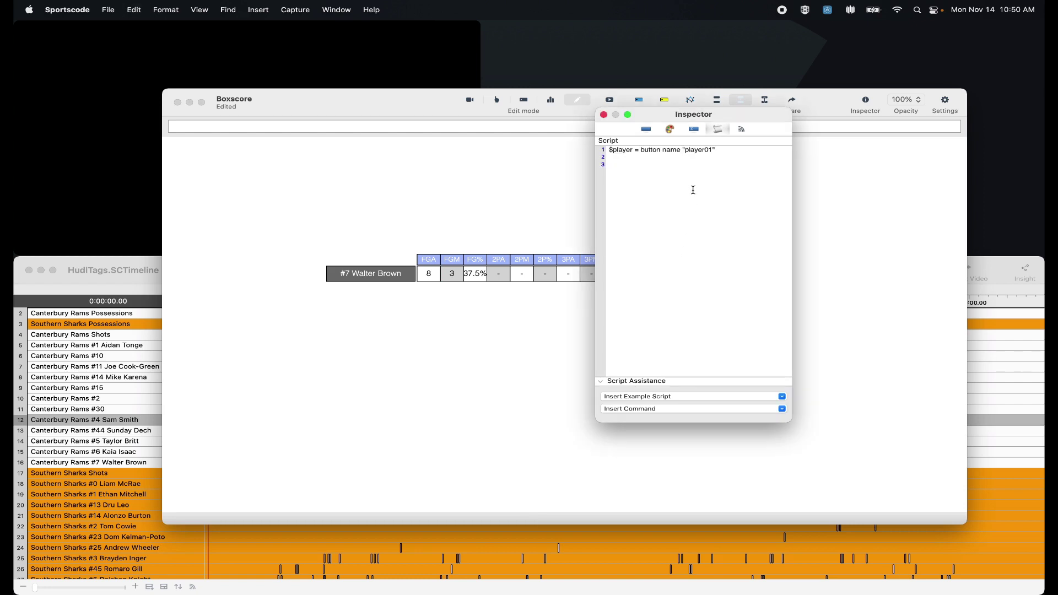
text(show count "Turnover" where row = $player)
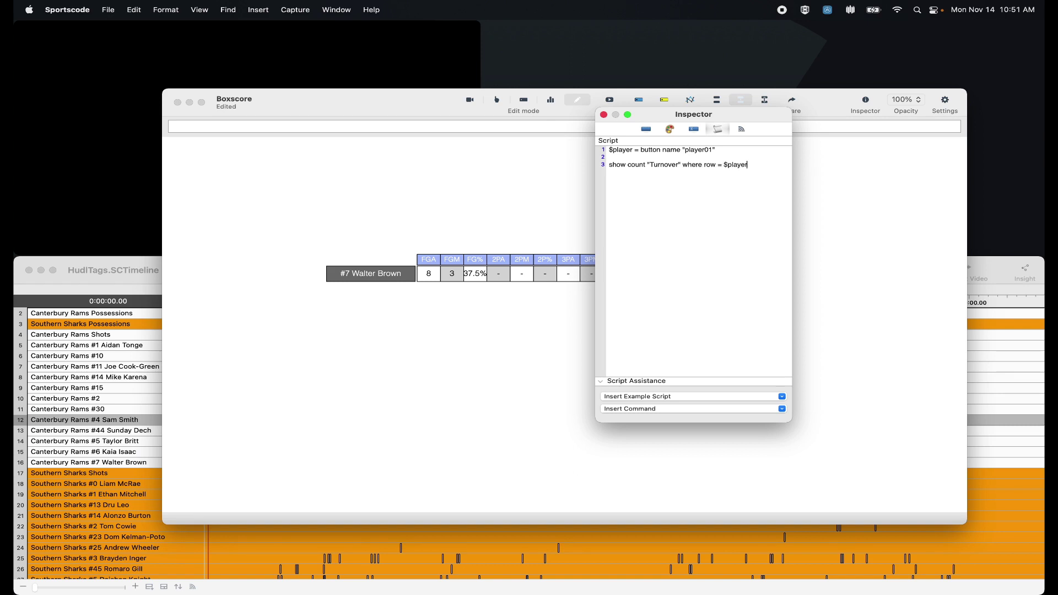
Duplicate the Turnover line without 'count' so the TO cell shows its clips
key(super+shift+Left)
key(super+c)
key(Right)
key(Return)
key(super+v)
double_click(638, 172)
key(BackSpace)
drag(669, 115, 839, 116)
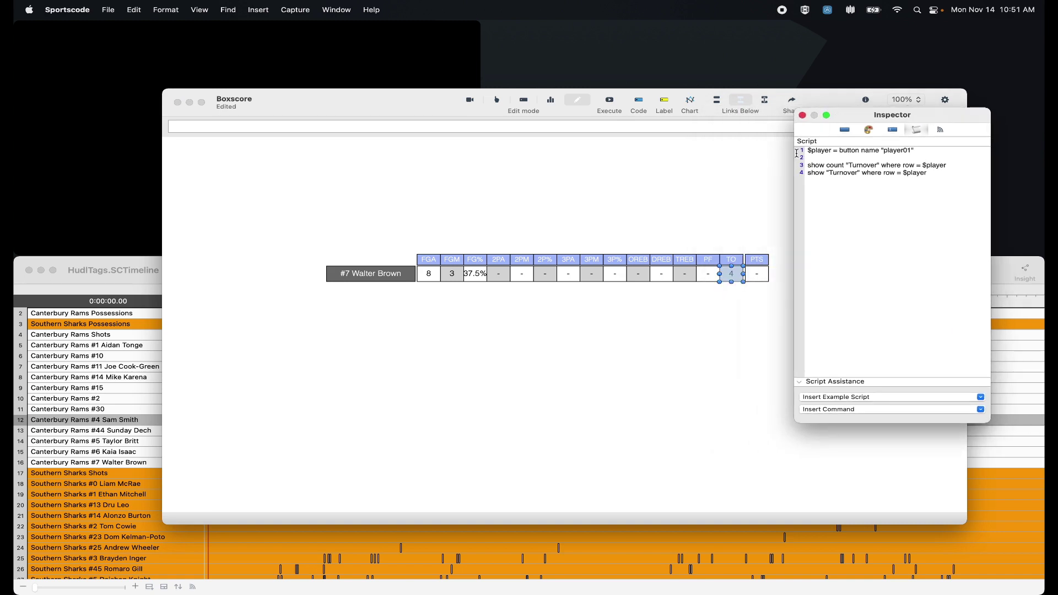
Refresh the TO cell to show 4 and close the inspector
click(639, 274)
click(843, 119)
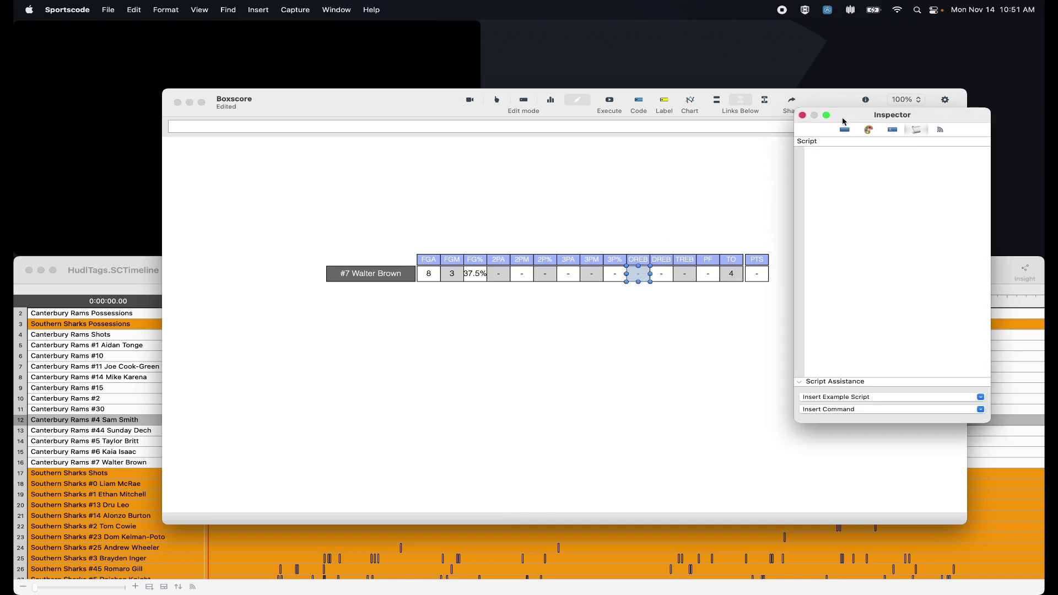
drag(844, 120, 820, 98)
click(127, 284)
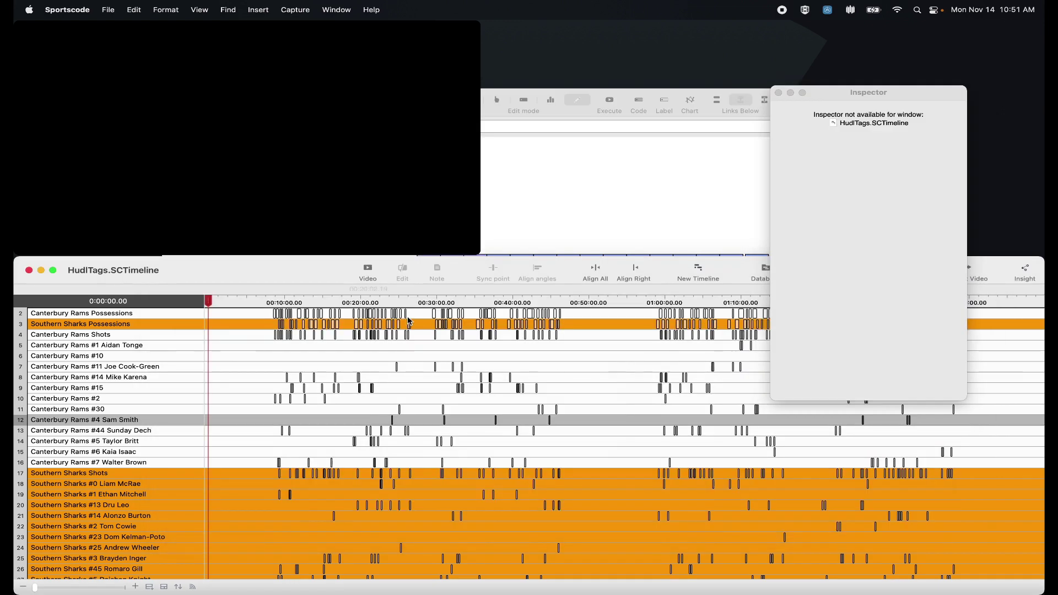
click(779, 93)
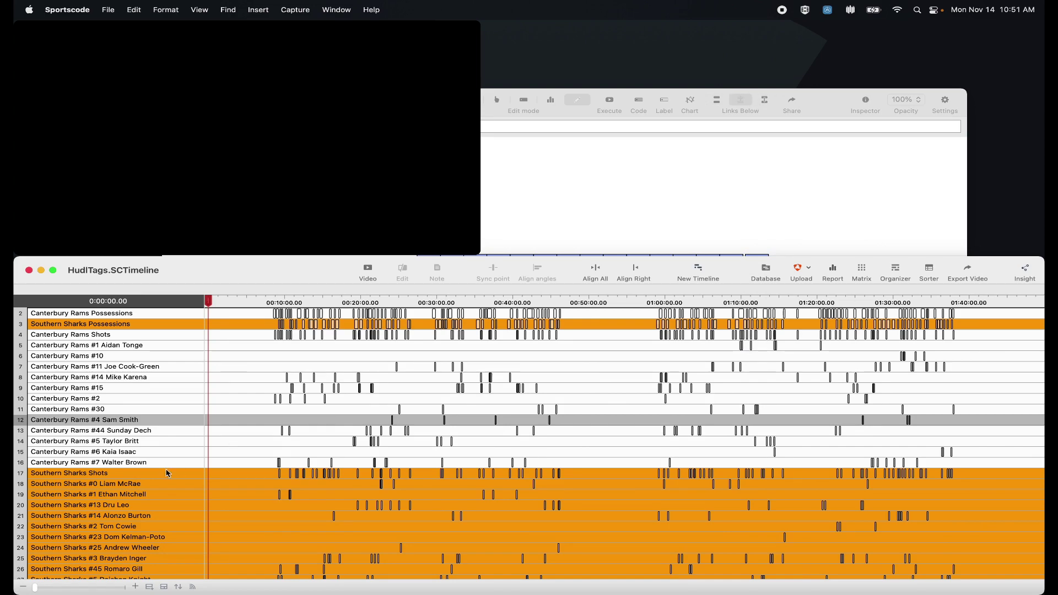
Open a transposed matrix of the timeline's tags with full row labels
click(861, 270)
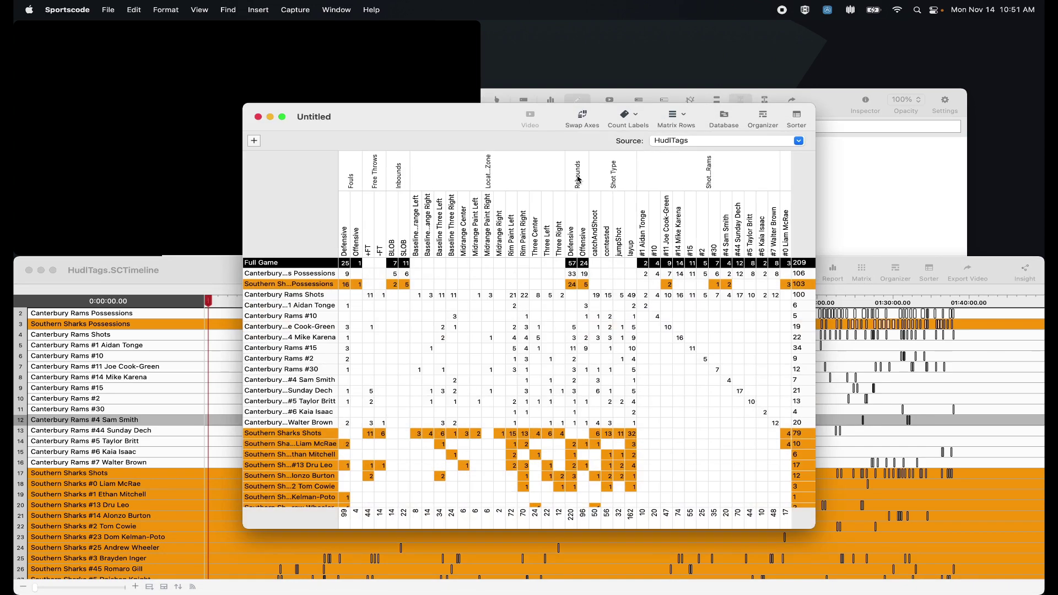
click(582, 117)
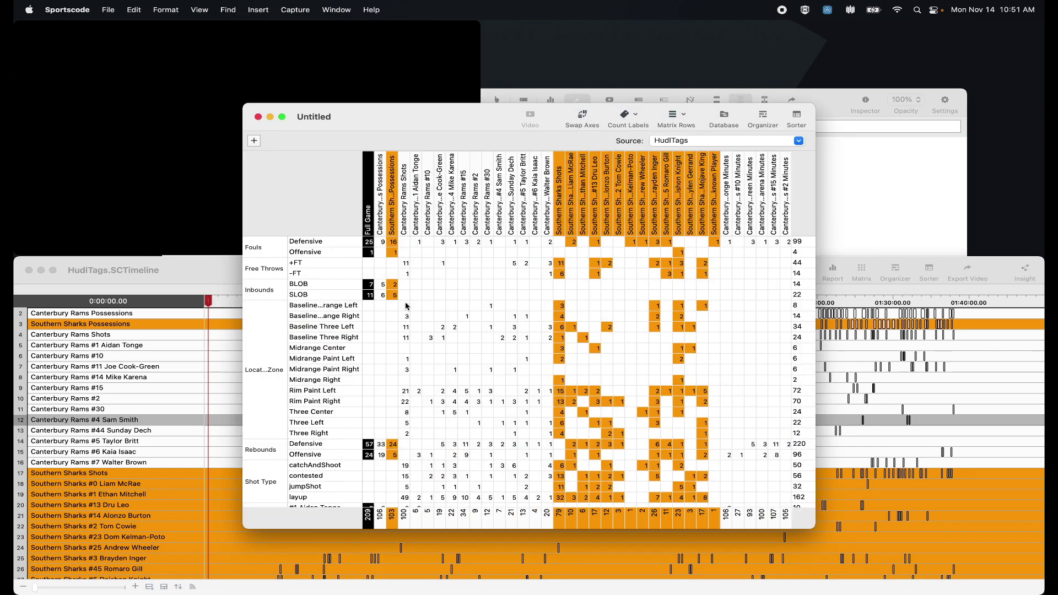
drag(362, 344, 474, 333)
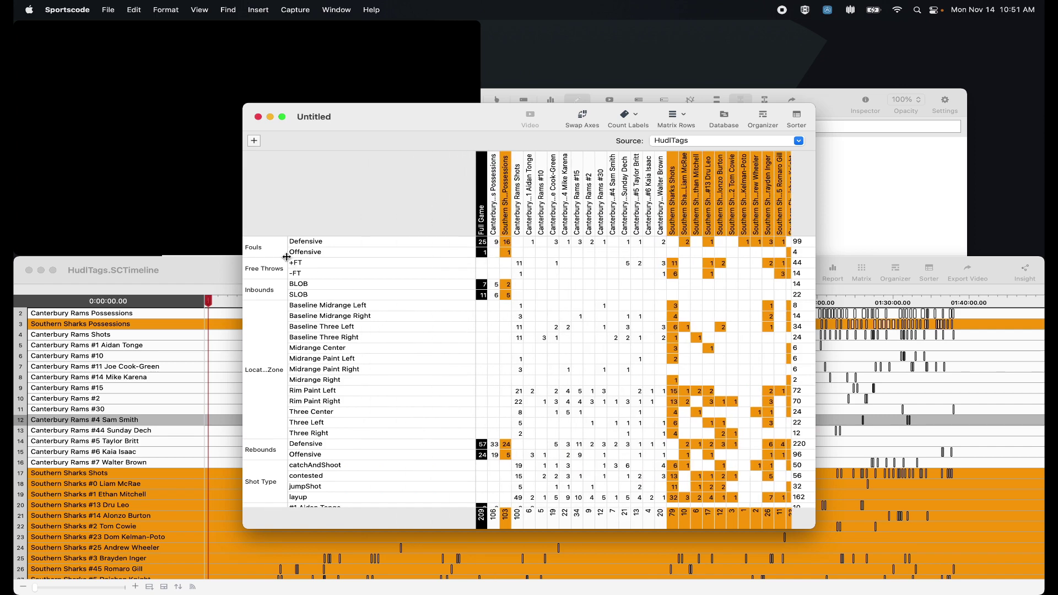
Highlight the Fouls and Rebounds Defensive and Offensive rows, then close the matrix
click(306, 245)
click(307, 252)
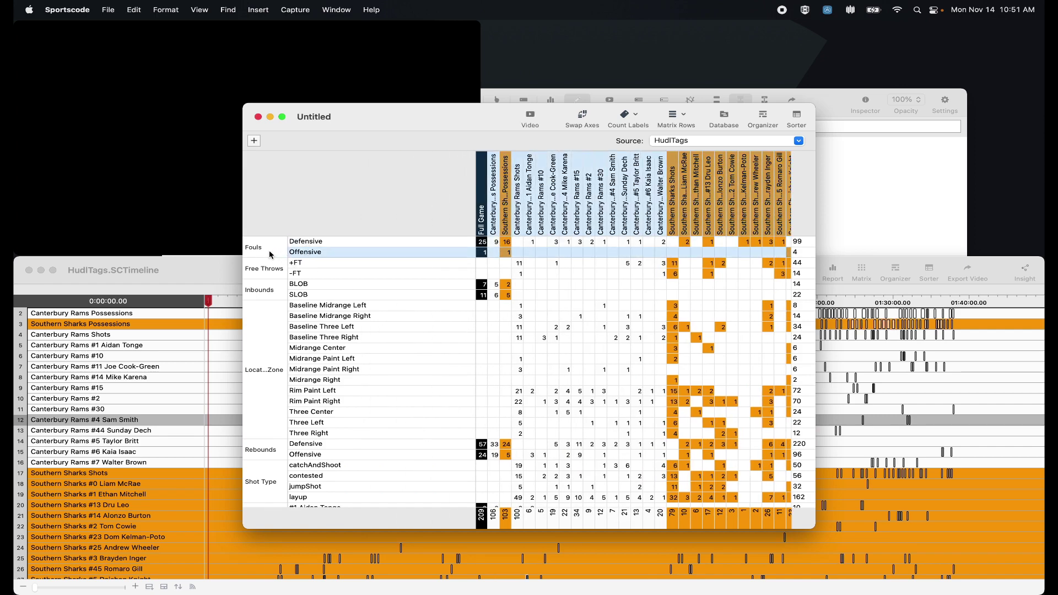
scroll(328, 349, down, 3)
scroll(328, 349, down, 1)
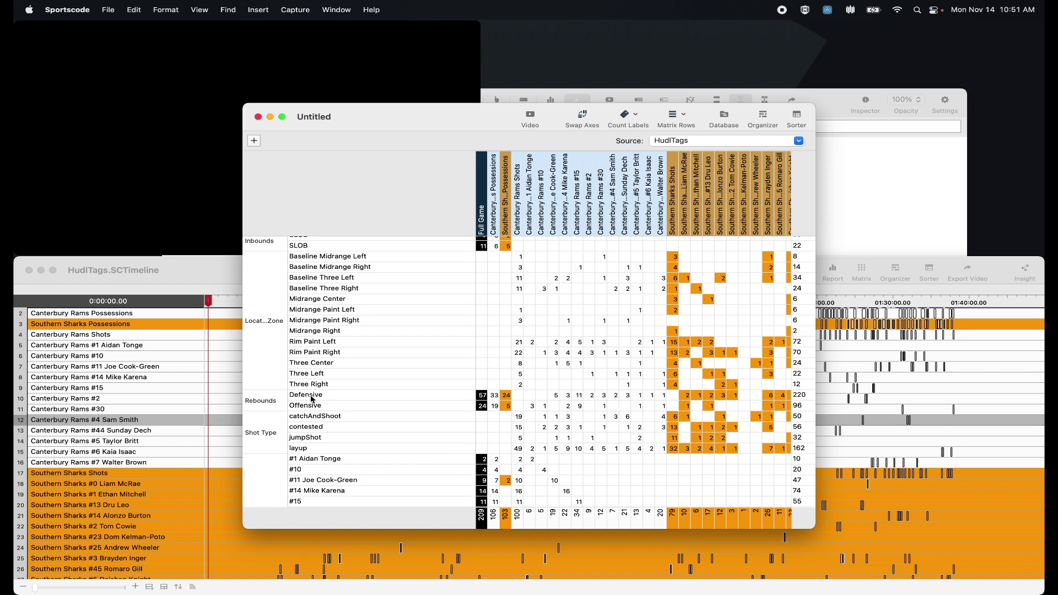
click(305, 396)
click(300, 406)
click(270, 408)
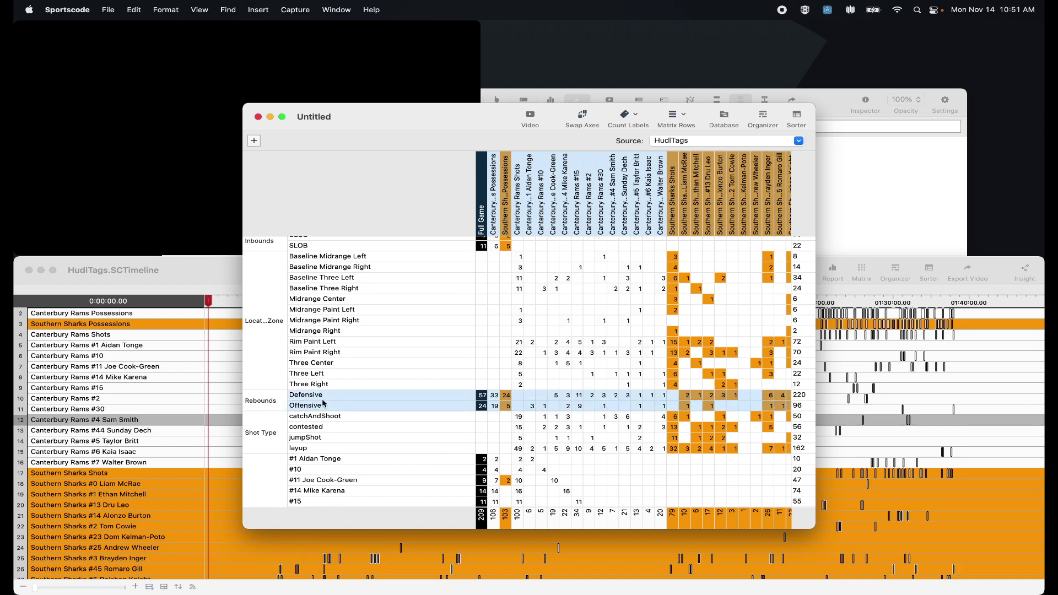
scroll(324, 403, up, 3)
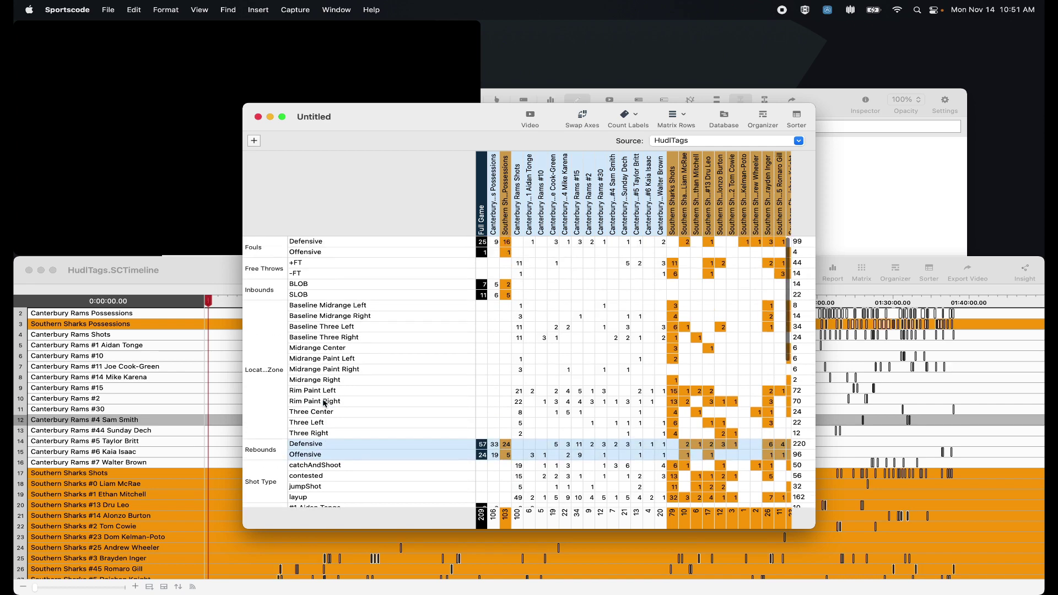
click(326, 245)
click(316, 448)
click(313, 457)
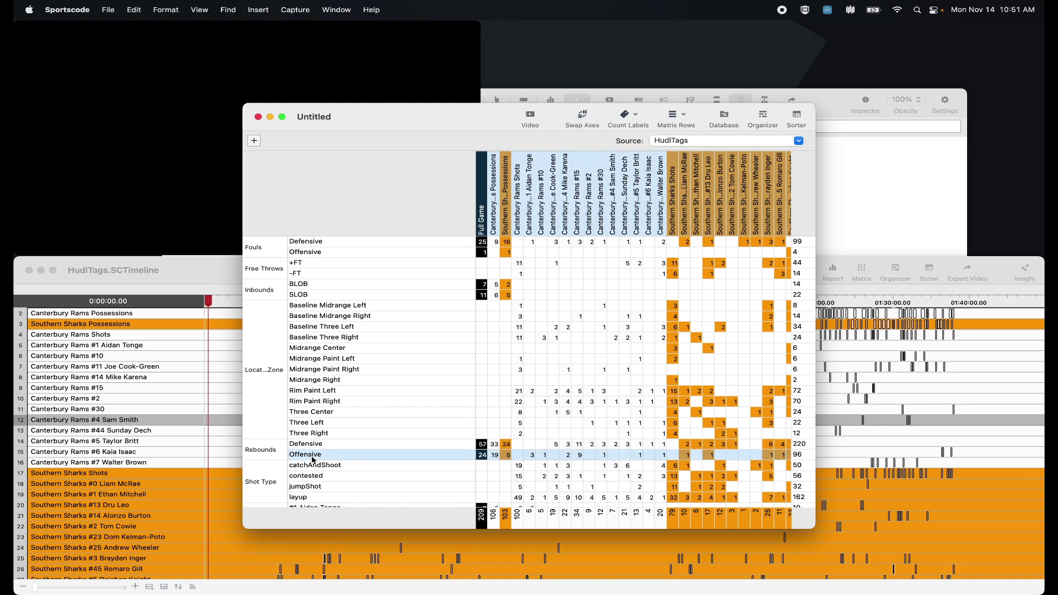
click(320, 257)
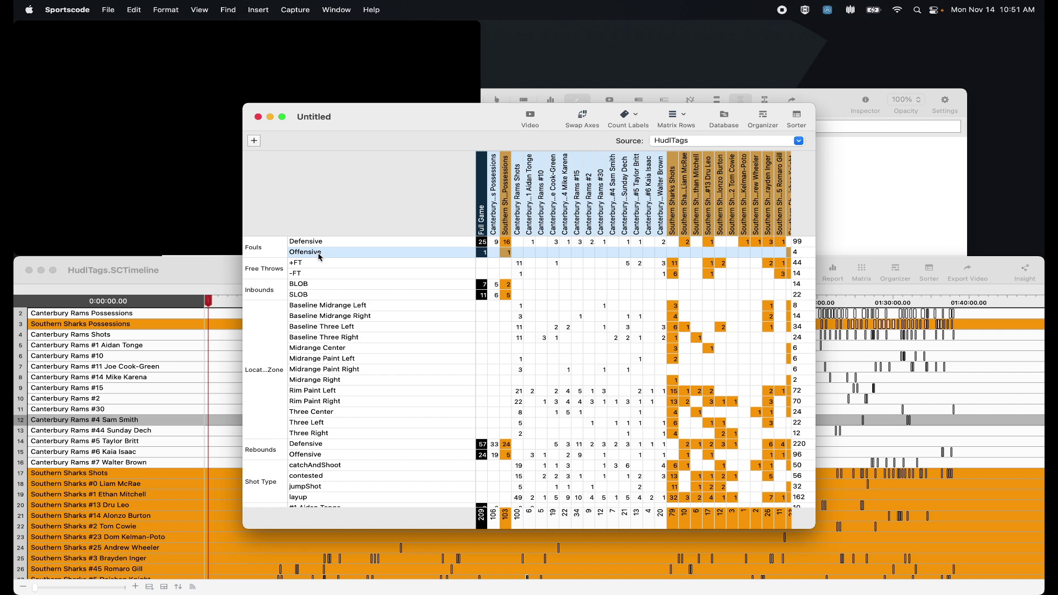
click(258, 118)
In the Boxscore Inspector, select the $player variable line from the TO cell's script
click(787, 111)
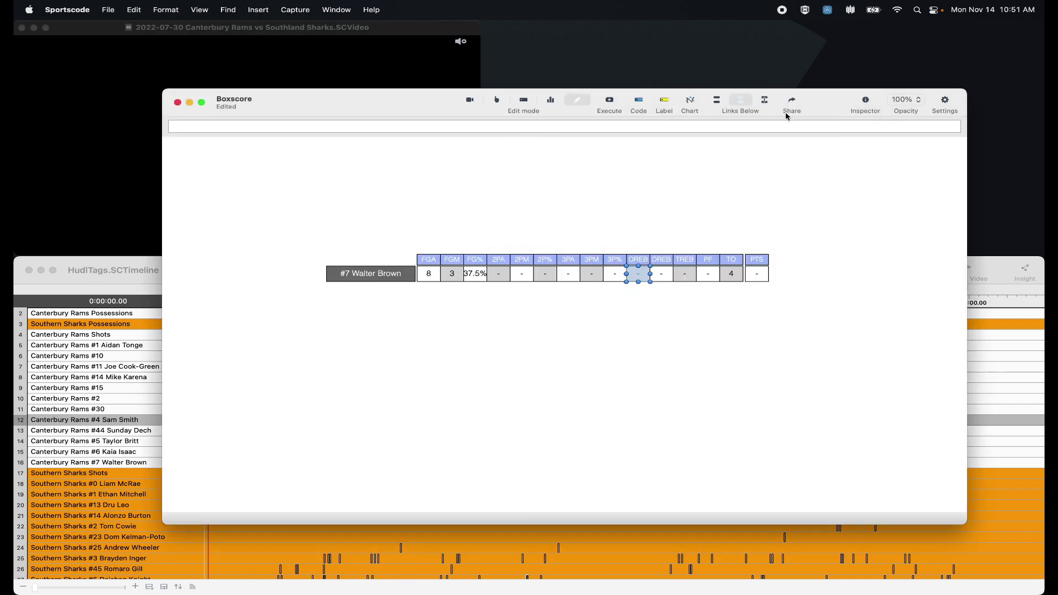
double_click(642, 280)
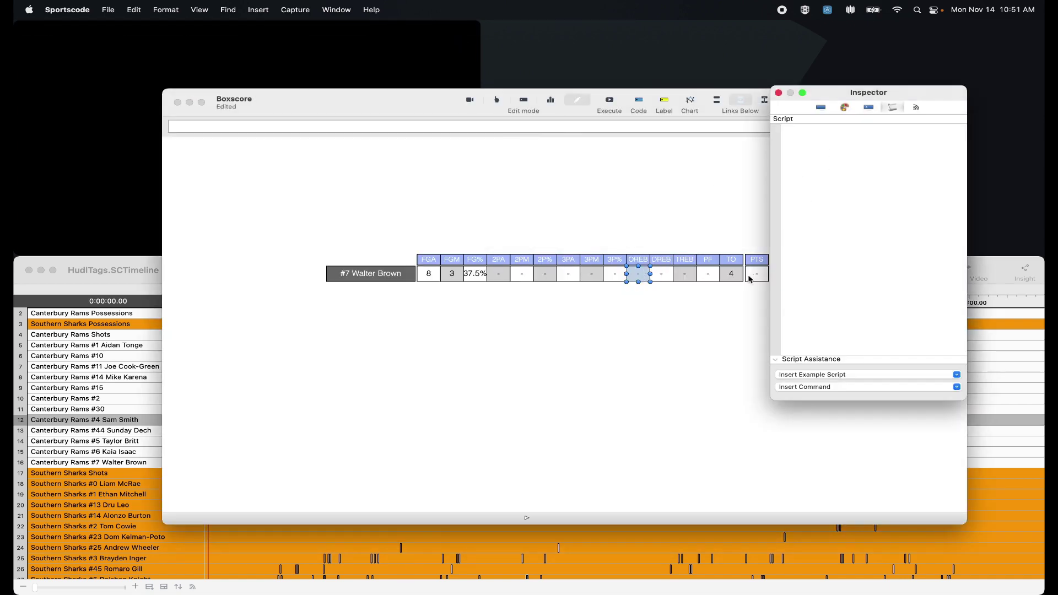
click(724, 274)
click(831, 142)
drag(896, 127, 758, 127)
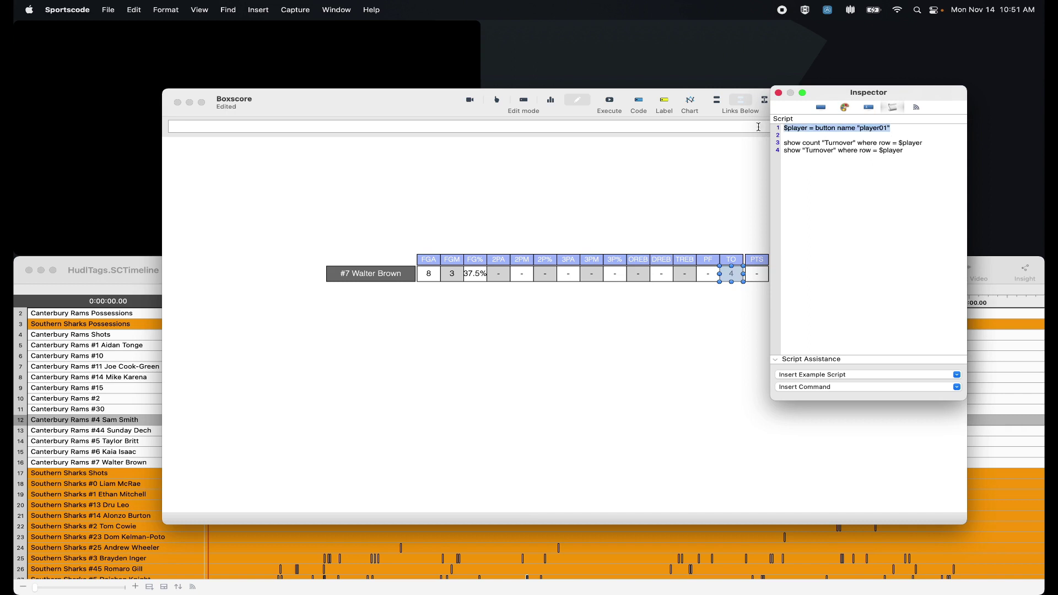
Script OREB with show count "Rebounds"."Offensive" where row = $player and execute it
click(639, 276)
click(827, 140)
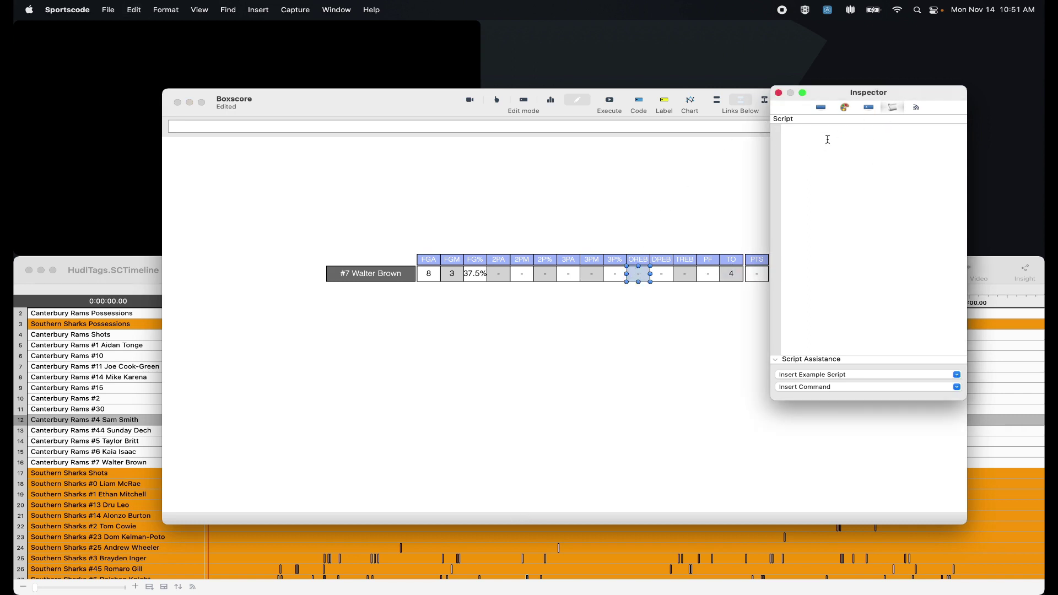
key(super+v)
text(show count "Rebound)
text(s"."Offensive)
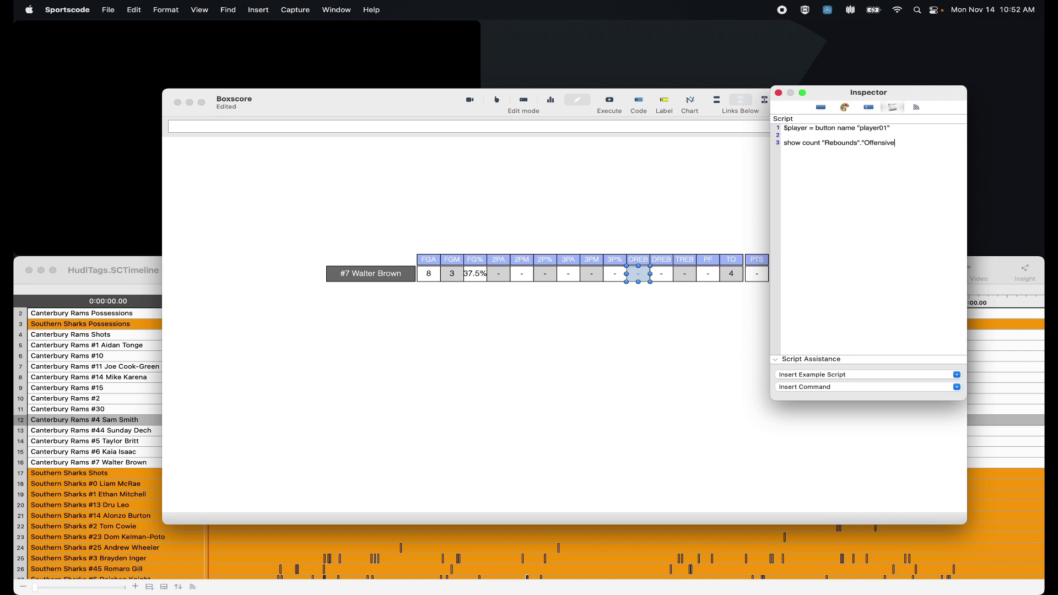
double_click(844, 144)
key(Right)
key(Right)
double_click(886, 143)
click(911, 143)
text(where row = $playe)
click(613, 101)
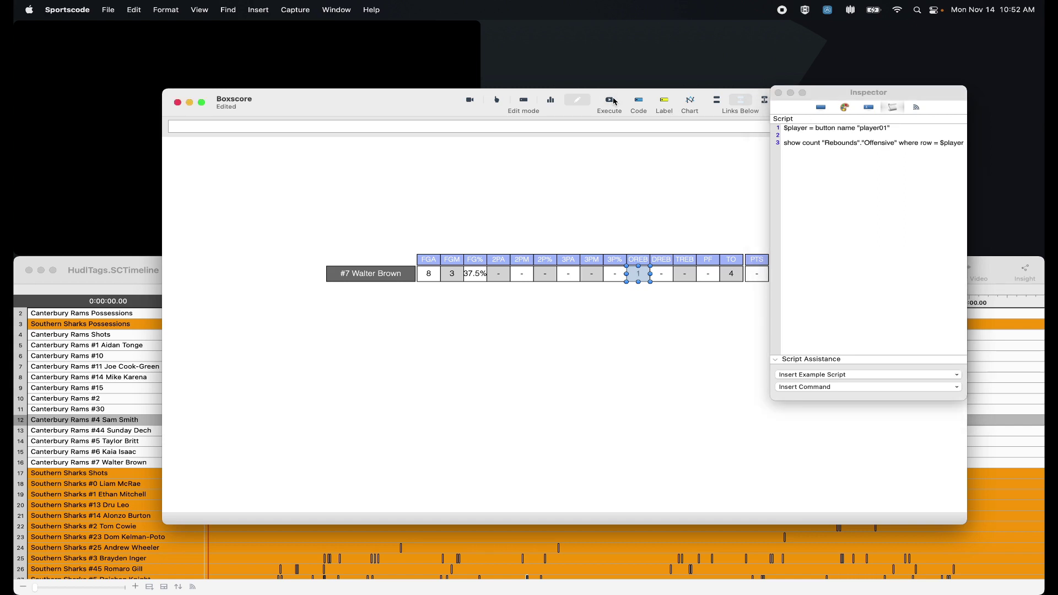
Duplicate the OREB show count line as line 4 without 'count', then select the script
click(806, 156)
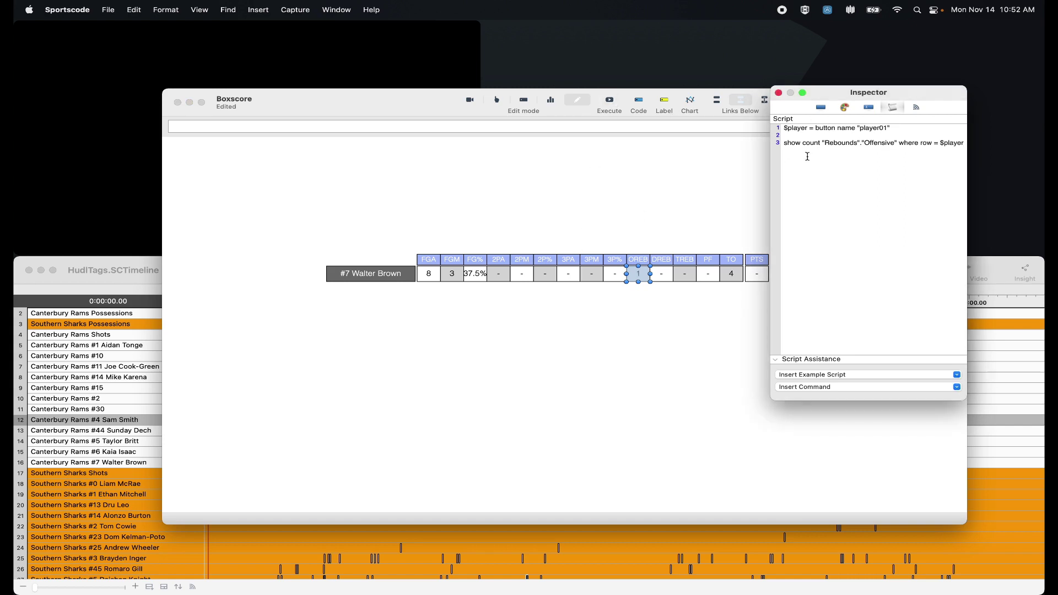
triple_click(781, 145)
key(super+c)
click(781, 149)
key(Return)
key(super+v)
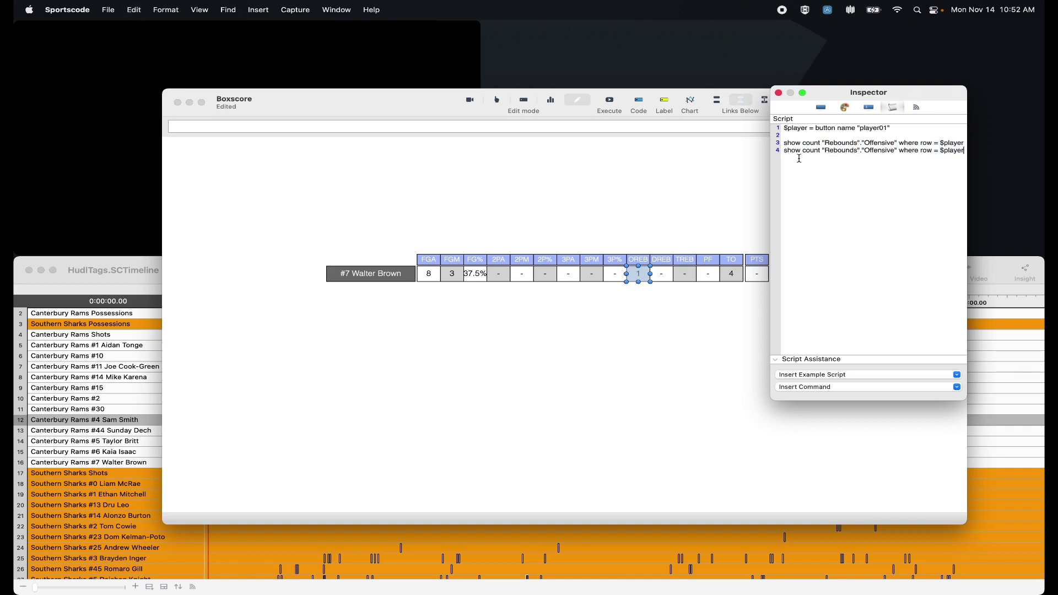
double_click(809, 151)
key(BackSpace)
drag(788, 168, 756, 115)
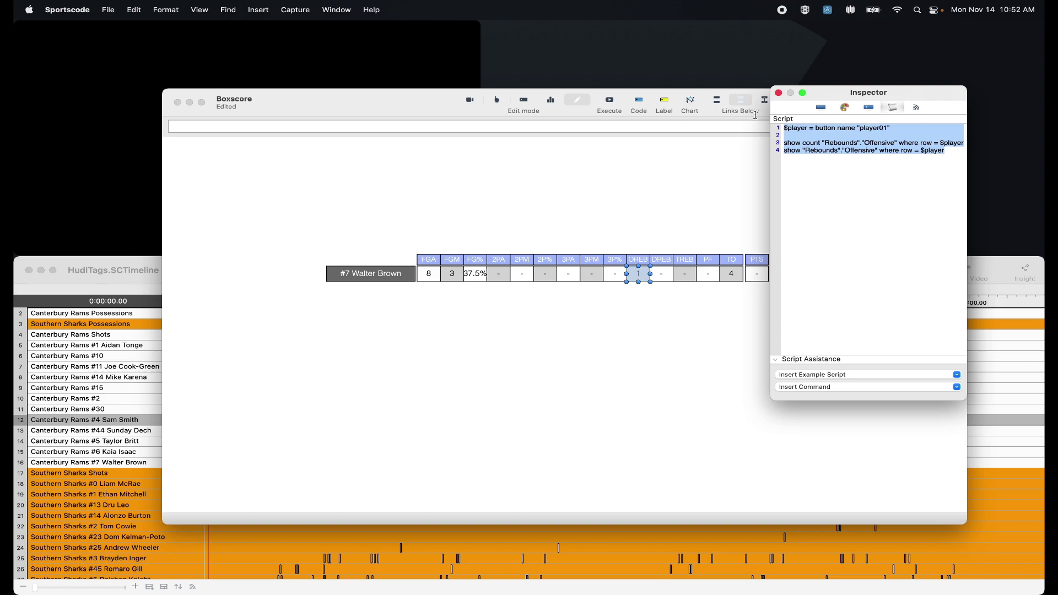
Paste the script into DREB and change Offensive to Defensive on both lines
click(665, 274)
click(827, 163)
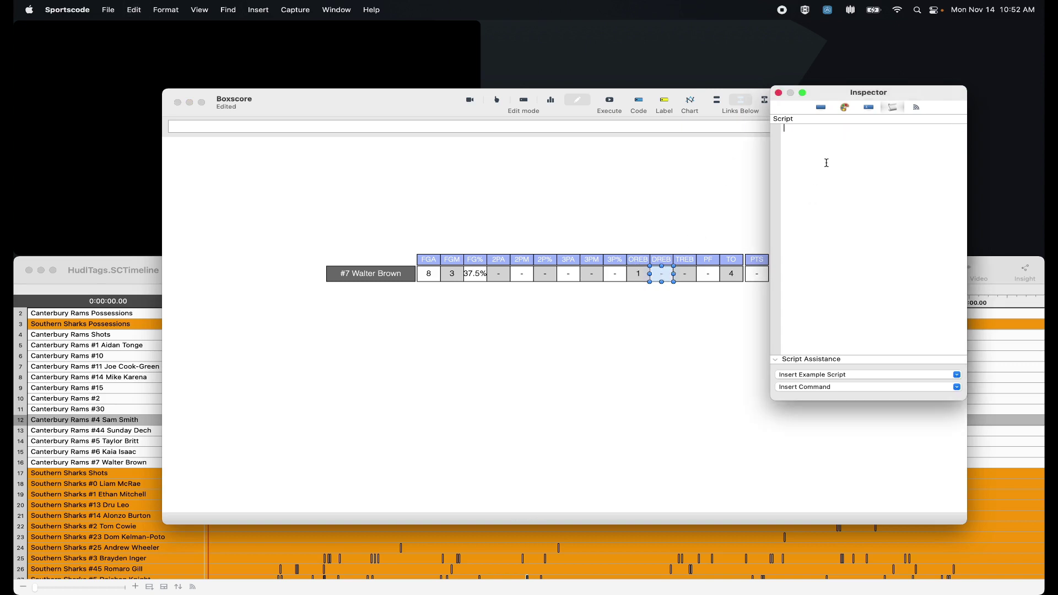
key(super+v)
double_click(879, 143)
text(Defen)
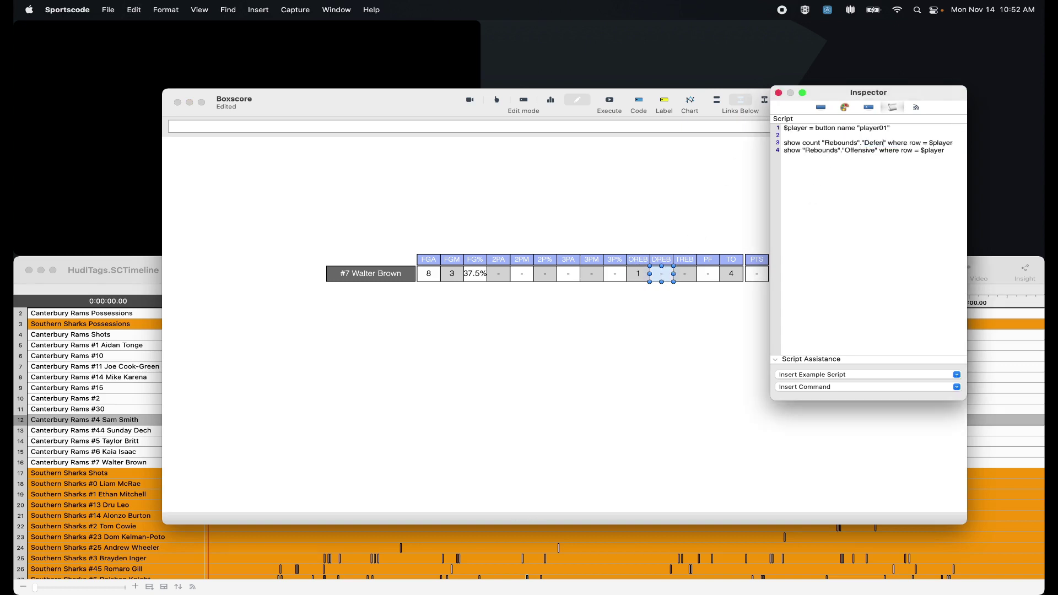
text(sive)
double_click(883, 143)
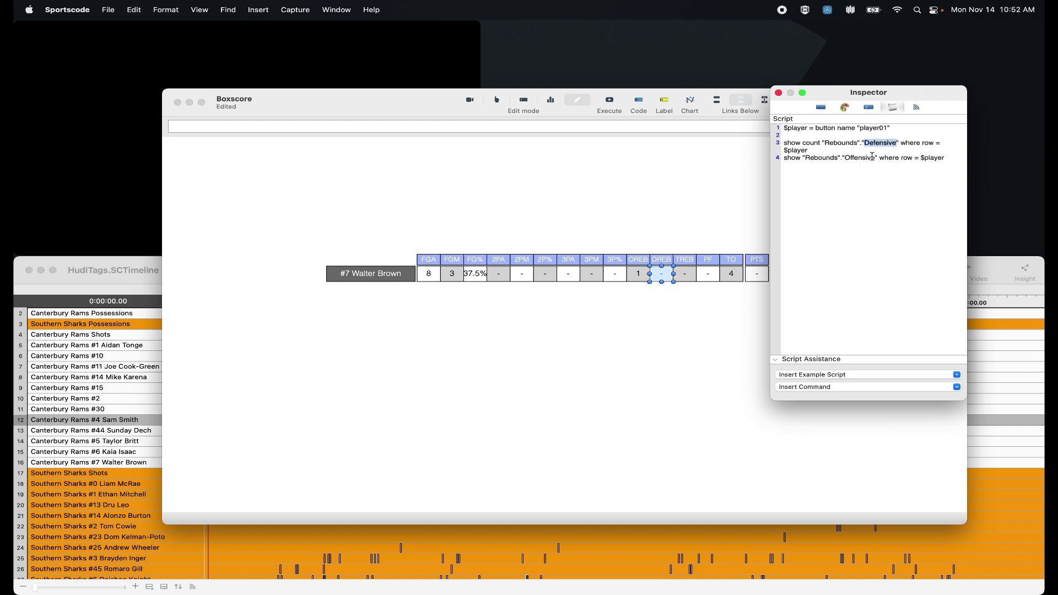
double_click(872, 157)
key(super+v)
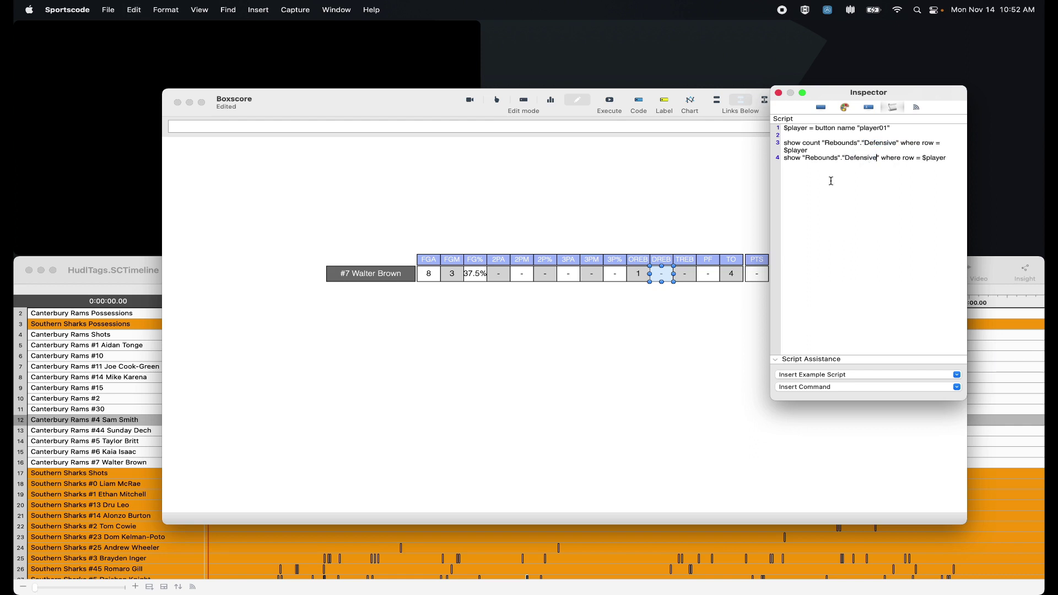
drag(831, 181, 751, 116)
Paste the rebound script into TREB and turn line 3 into an $oreb = Offensive rebound count
key(super+c)
click(685, 276)
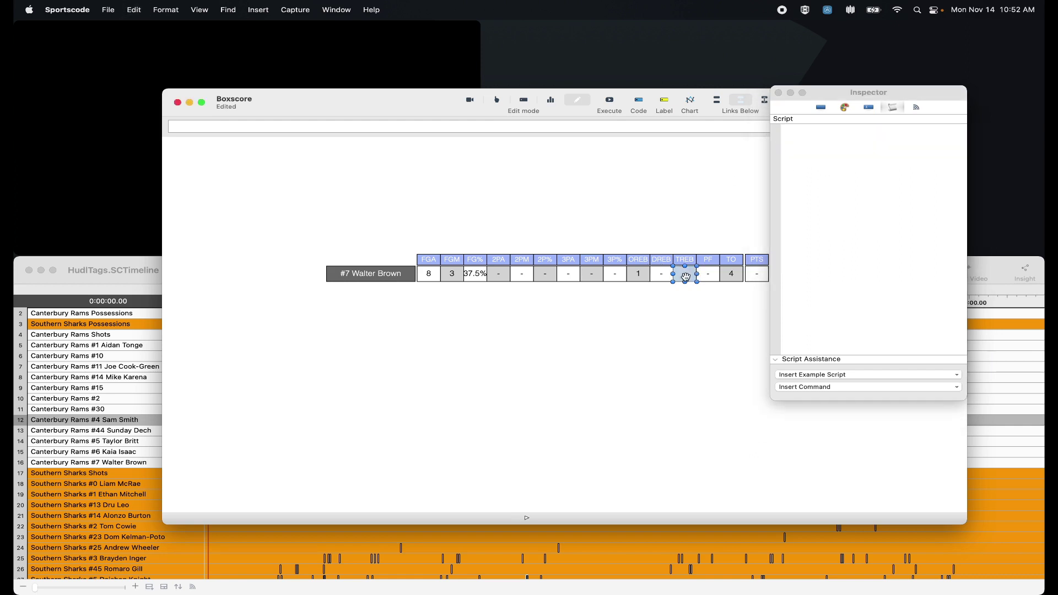
click(810, 164)
key(super+v)
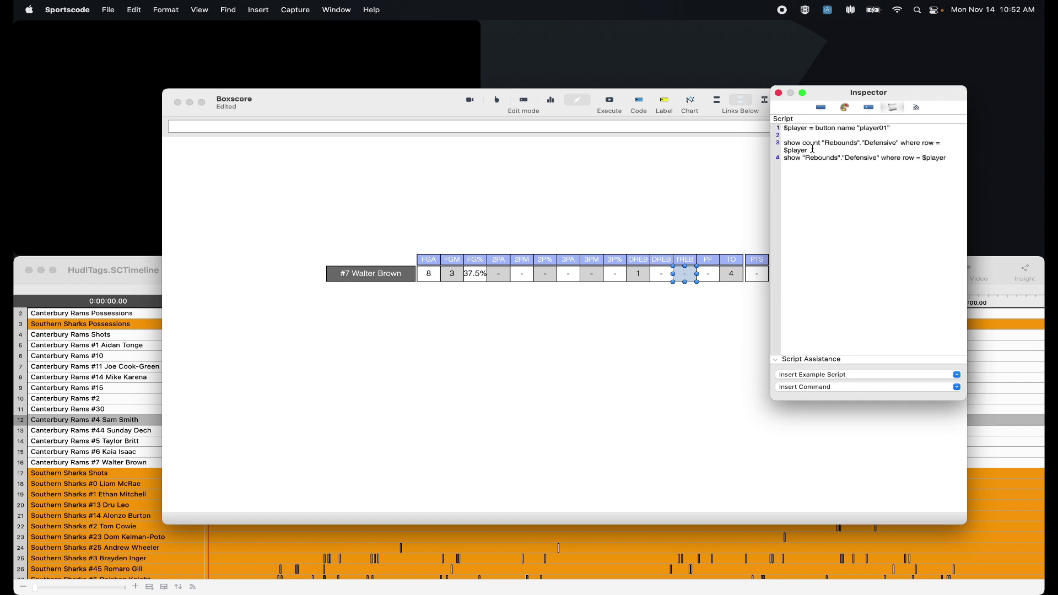
double_click(792, 143)
text($oreb)
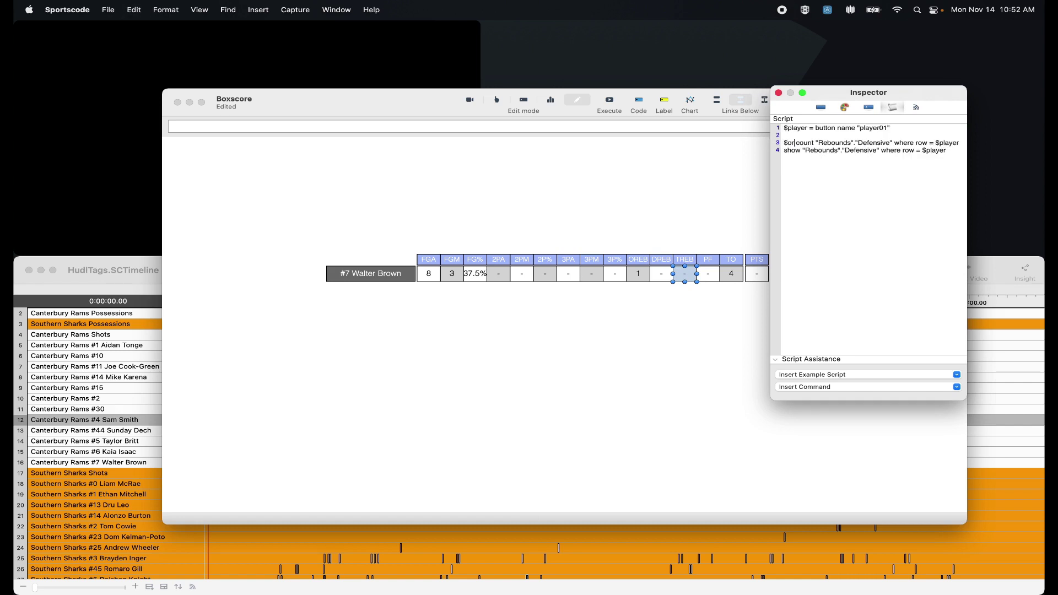
text( =)
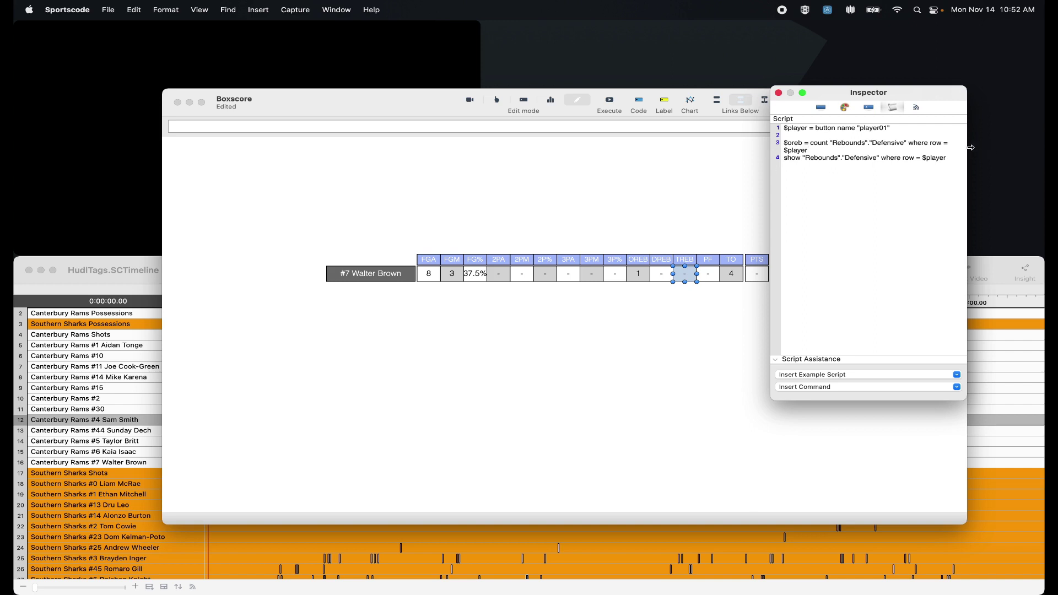
drag(967, 147, 1001, 148)
double_click(875, 145)
text(Offensiv)
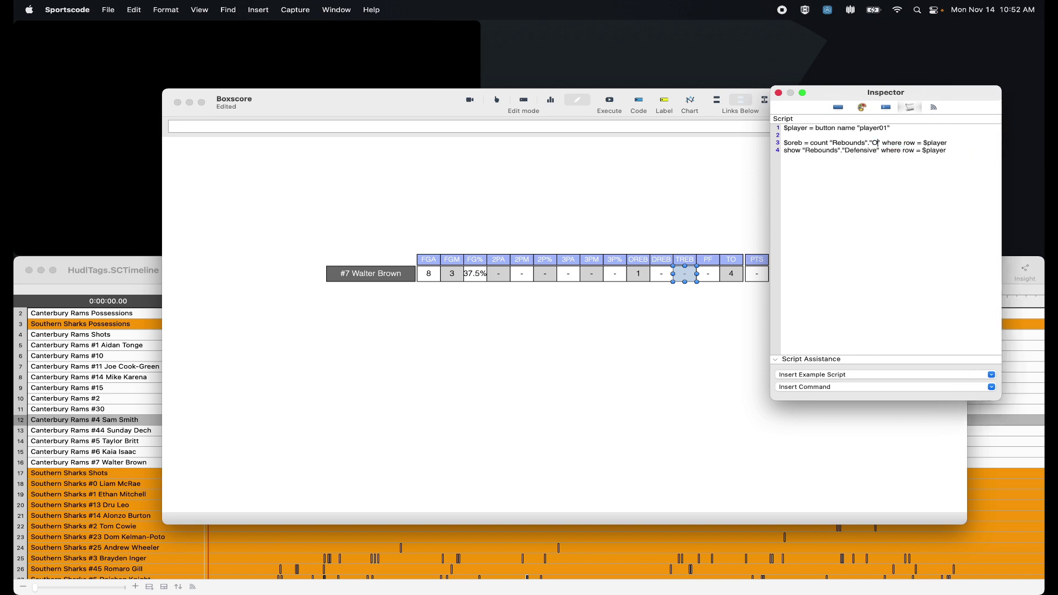
text(e)
Add a $dreb line below it counting Defensive rebounds
triple_click(984, 145)
key(super+c)
key(Right)
key(Return)
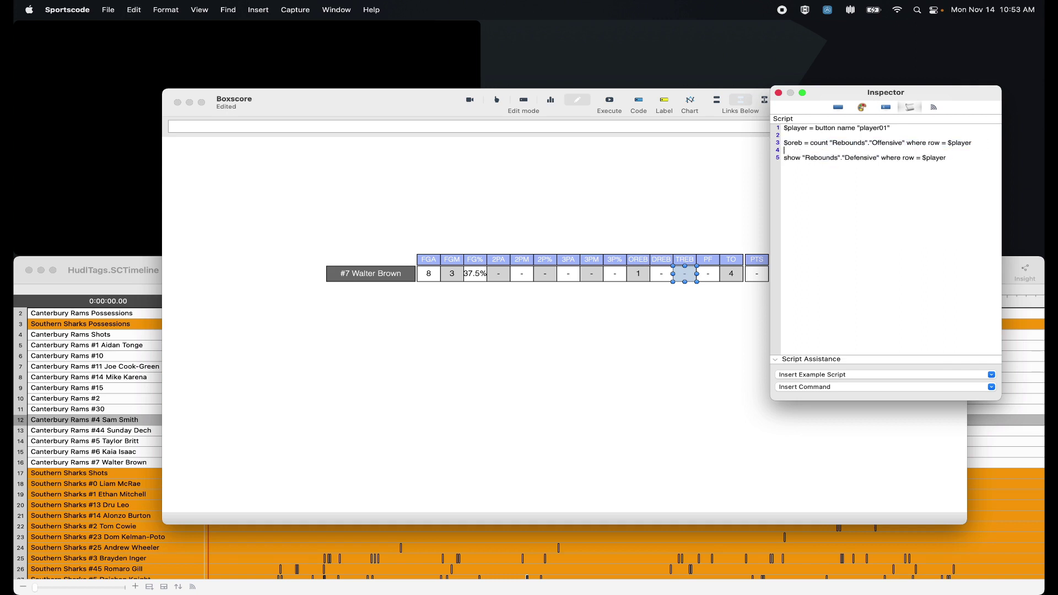
key(super+v)
double_click(796, 151)
text(dr)
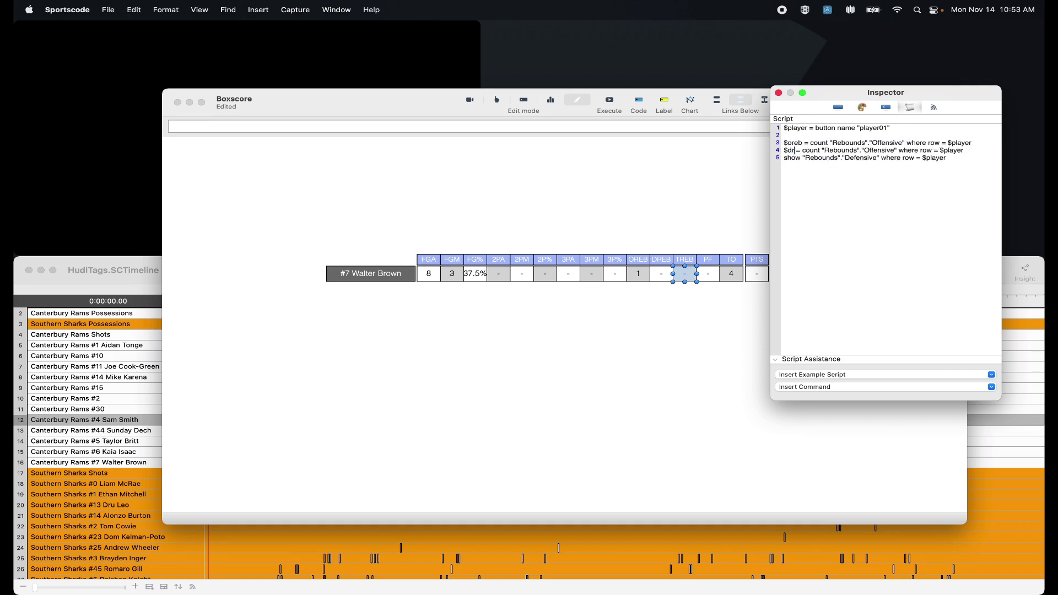
text(eb)
click(881, 150)
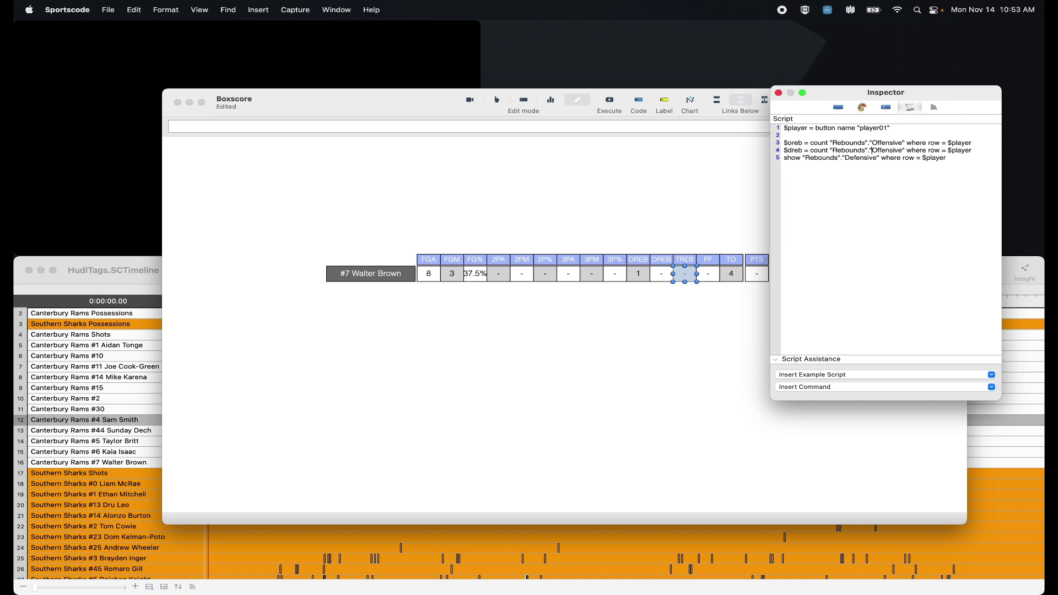
key(BackSpace)
key(BackSpace)
text(De)
Replace the old show line with show $oreb + $dreb and execute, so TREB shows 2
drag(966, 159, 742, 159)
key(Return)
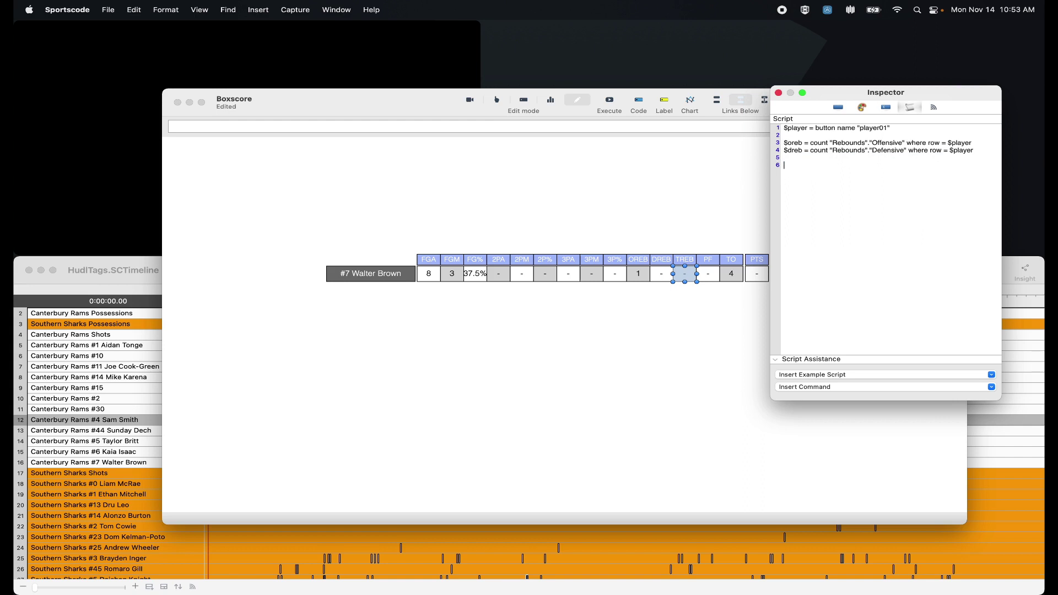
text(show)
double_click(802, 143)
key(super+c)
click(814, 165)
key(super+v)
text(+)
key(super+v)
key(BackSpace)
key(BackSpace)
key(BackSpace)
key(BackSpace)
text(dreb)
click(609, 100)
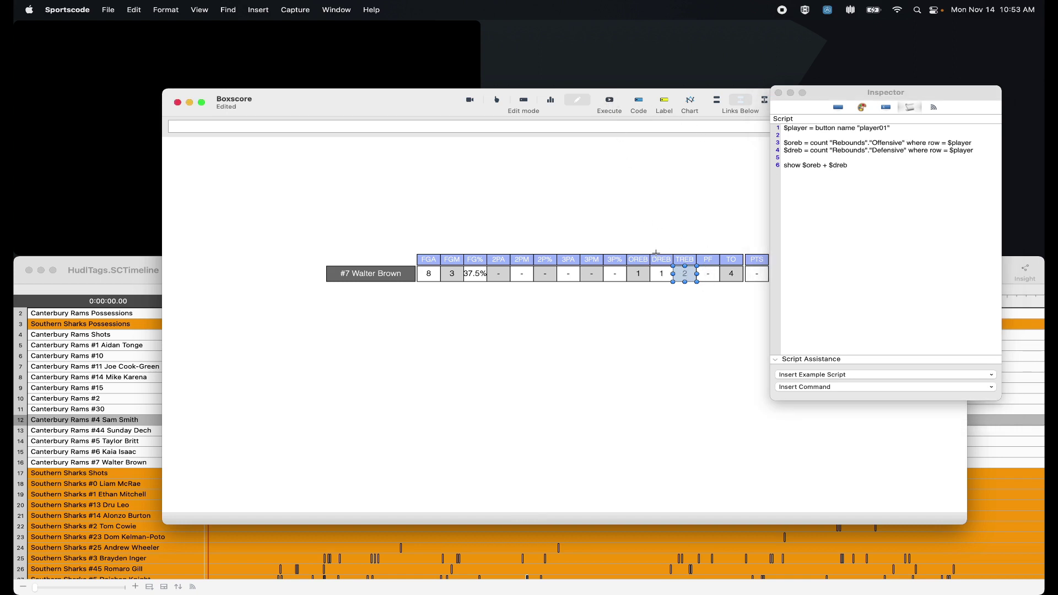
click(779, 93)
click(740, 194)
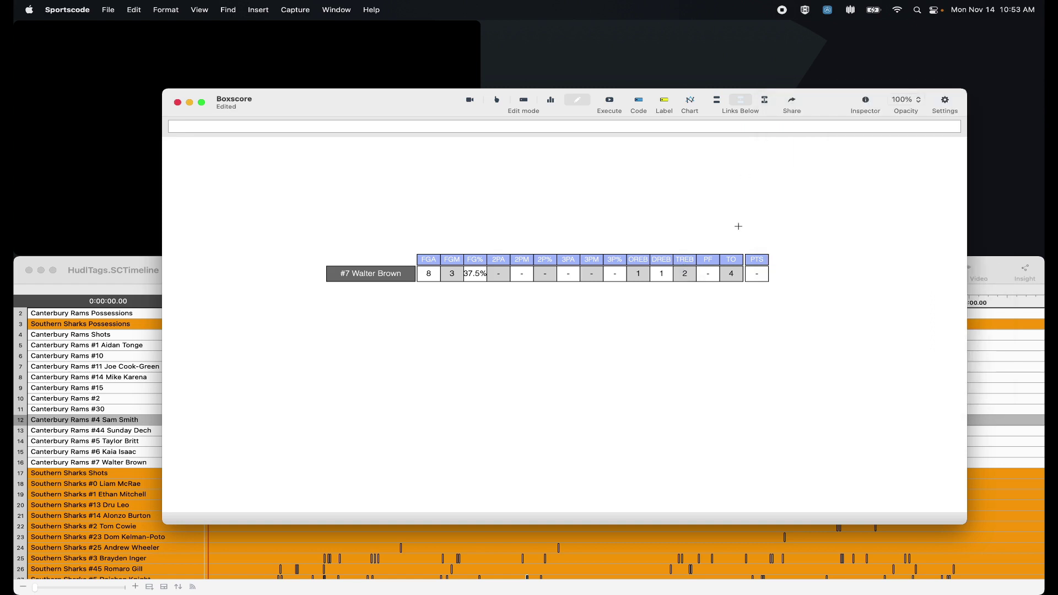
Copy the $player variable line from the TO cell's script into the empty PTS script
double_click(759, 274)
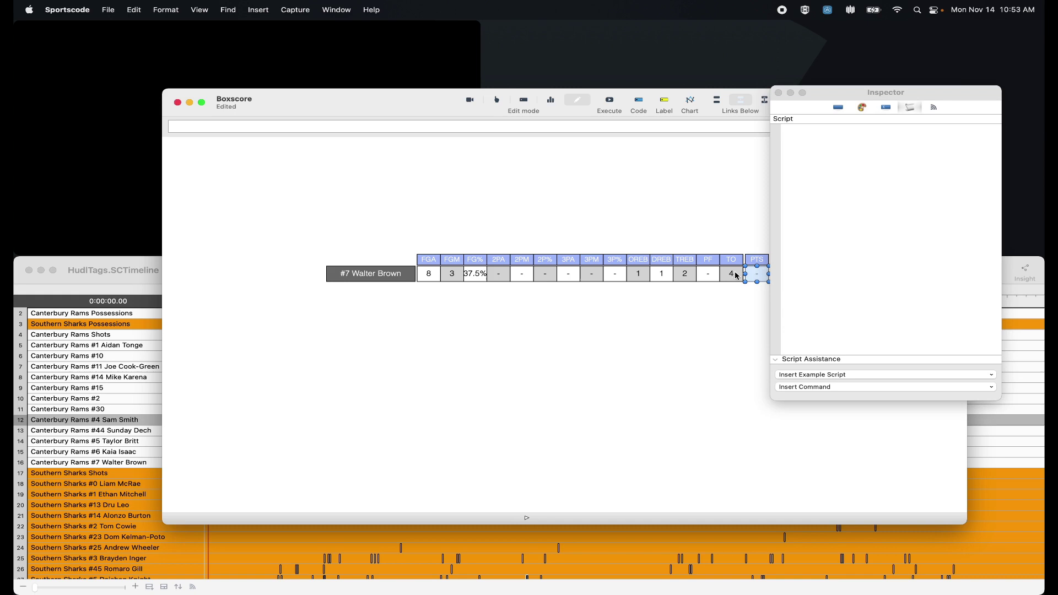
double_click(737, 274)
drag(914, 131, 780, 130)
key(super+c)
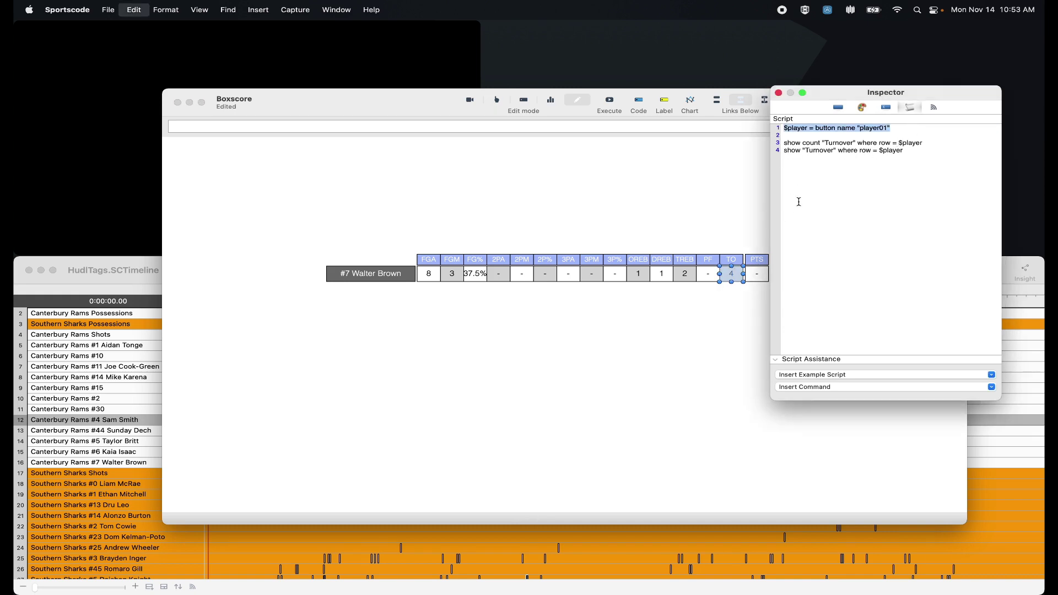
click(763, 274)
click(805, 194)
key(super+v)
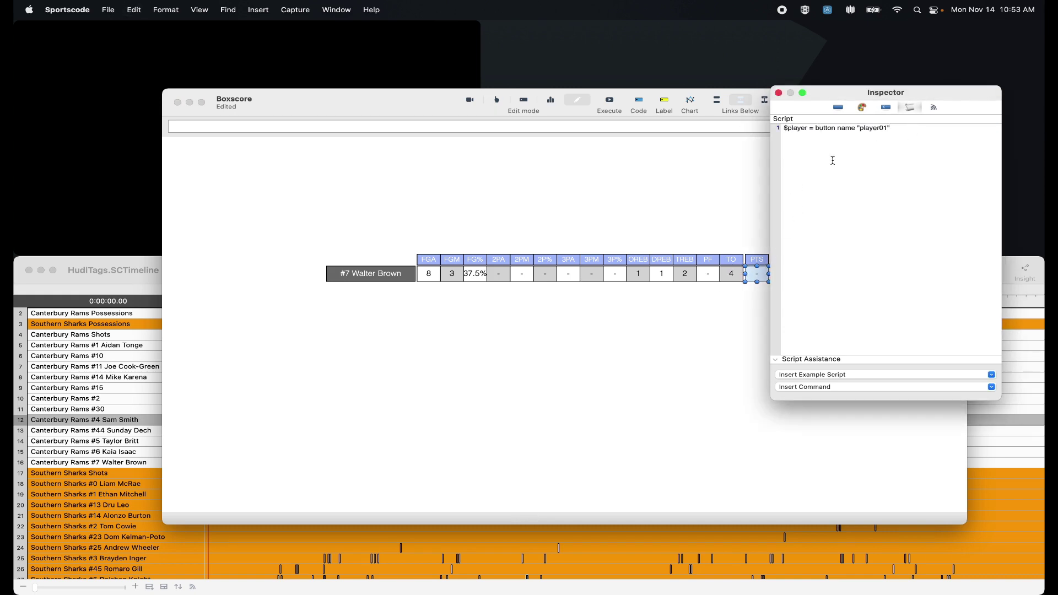
Add $two counting "+2" and $three counting "+3" where row = $player
text($two = count "+2" wherw)
text(row = $player "2)
drag(923, 142, 746, 141)
key(super+c)
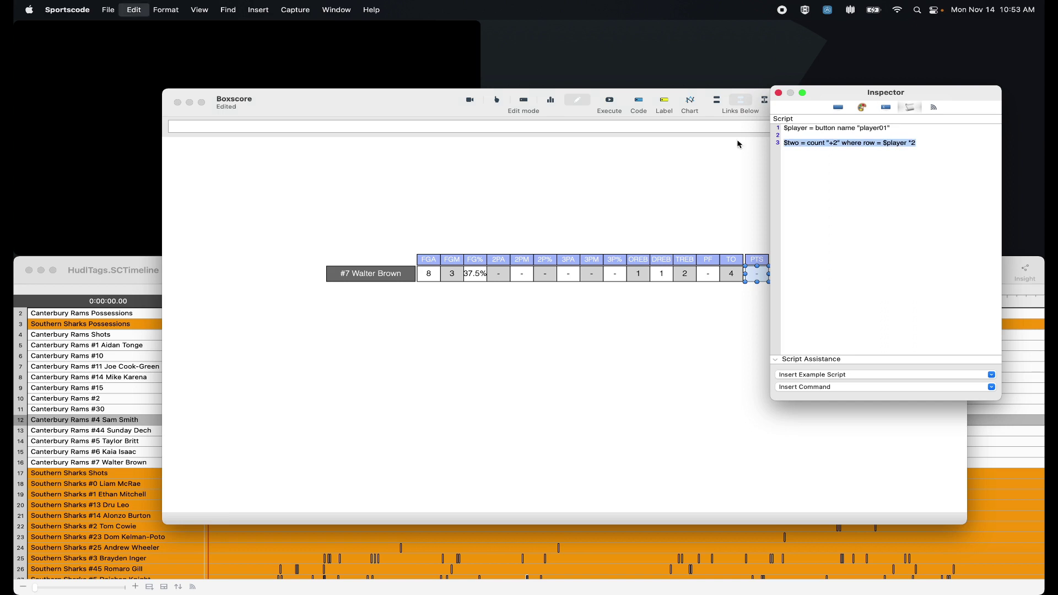
key(Right)
key(Return)
key(super+v)
double_click(794, 151)
text(three)
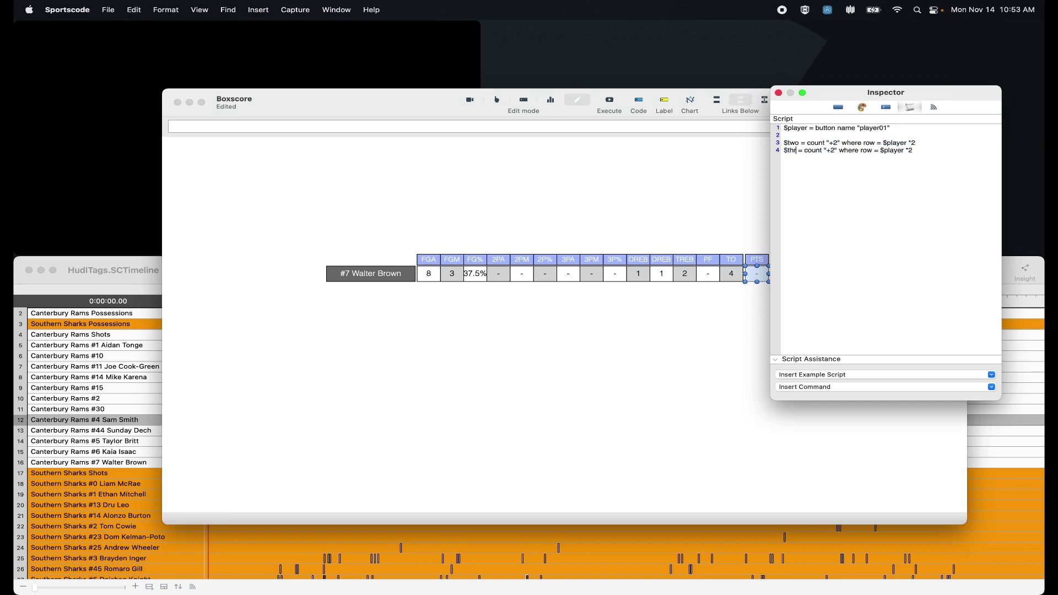
click(844, 152)
key(BackSpace)
text(3)
Check the transposed event matrix to confirm the +FT free-throw label name
click(124, 284)
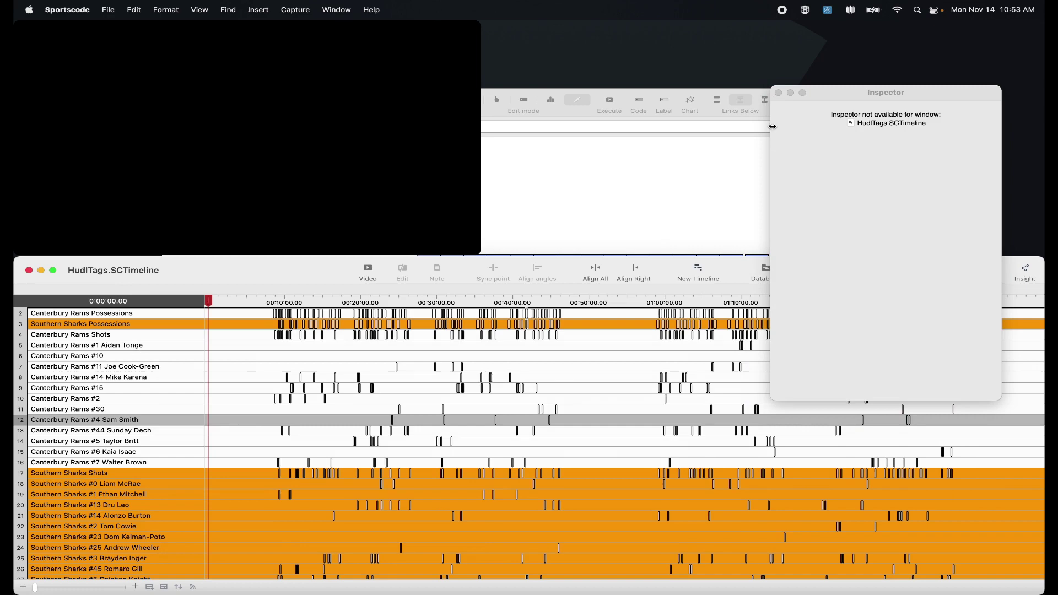
click(778, 92)
click(863, 269)
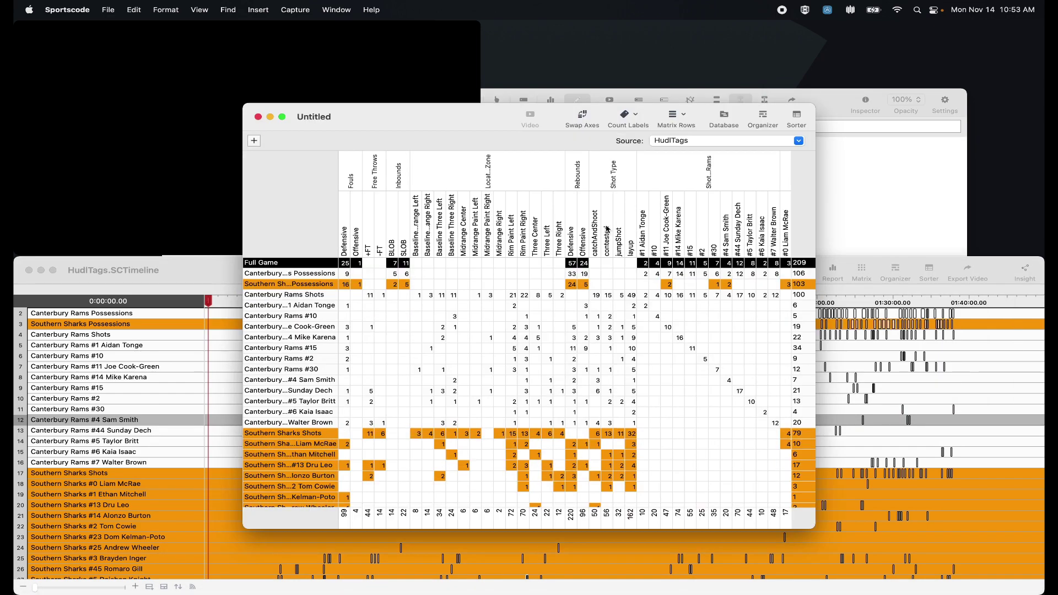
click(583, 116)
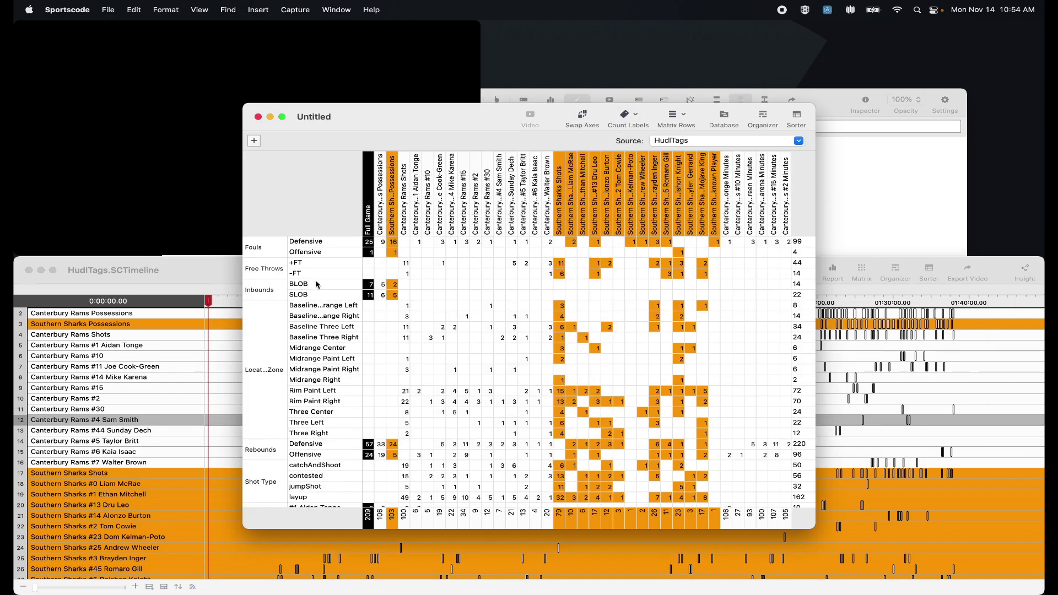
click(302, 267)
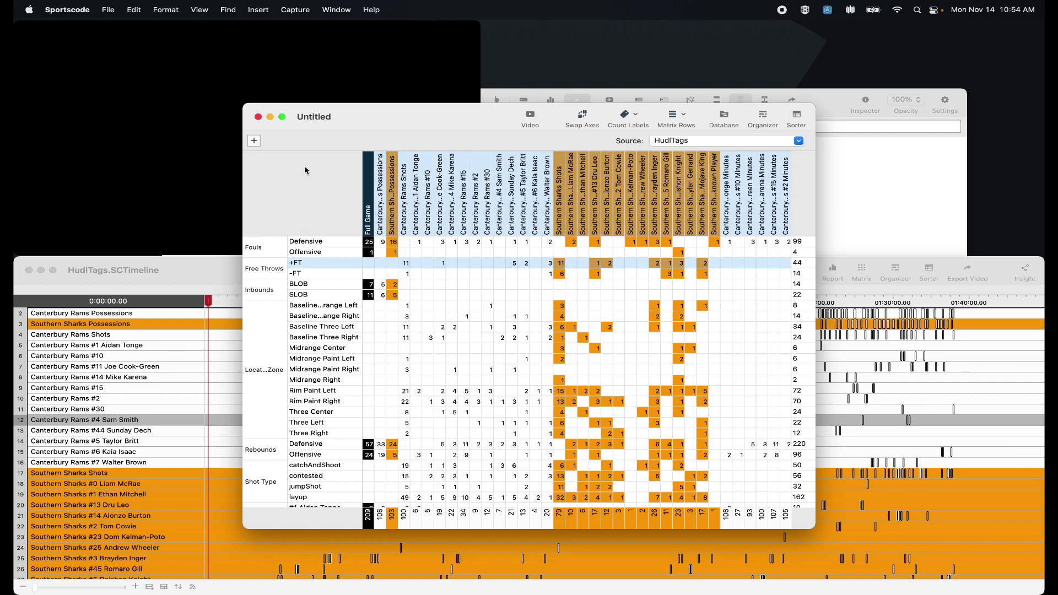
click(258, 117)
Add $ft counting "+FT", show $two + $three + $ft, and execute so PTS reads 11
click(693, 154)
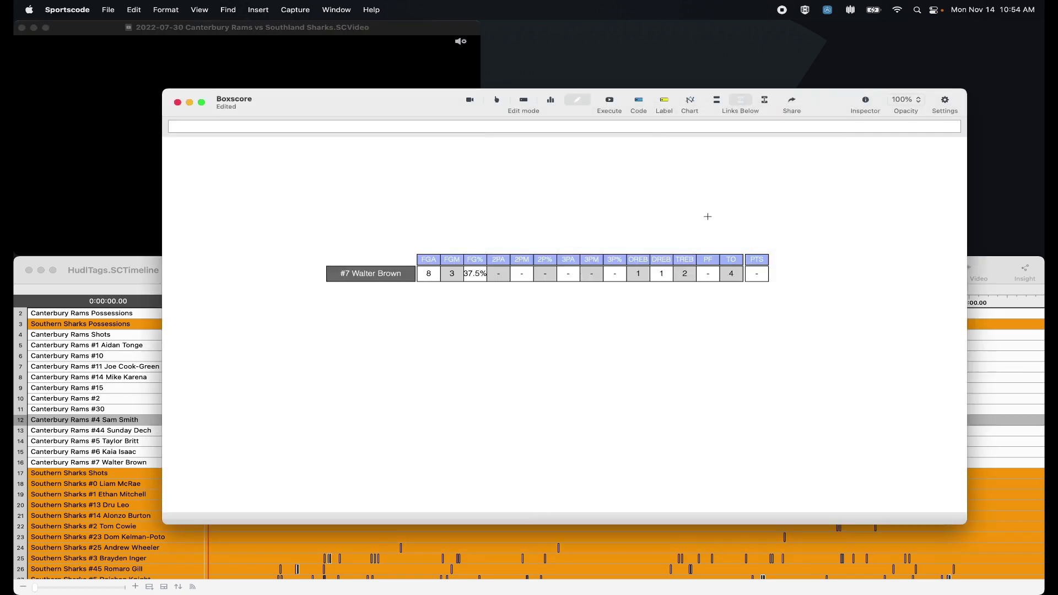
double_click(756, 274)
click(807, 189)
key(Return)
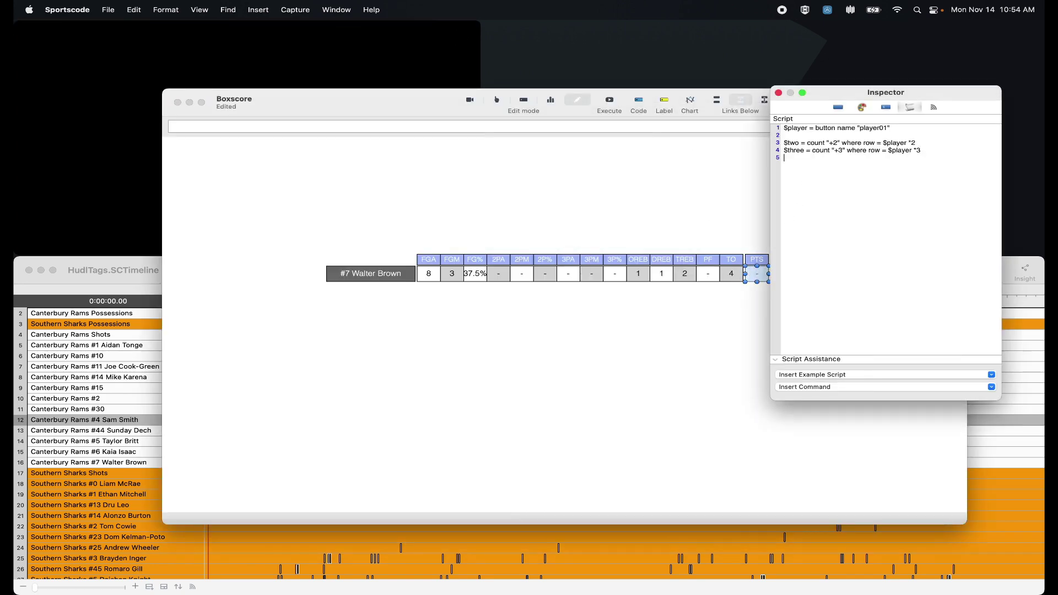
text($ft coun)
key(BackSpace)
key(BackSpace)
key(BackSpace)
key(BackSpace)
key(BackSpace)
text(= count)
text( "+FT)
text(" wher)
text(e row = $play)
text(show)
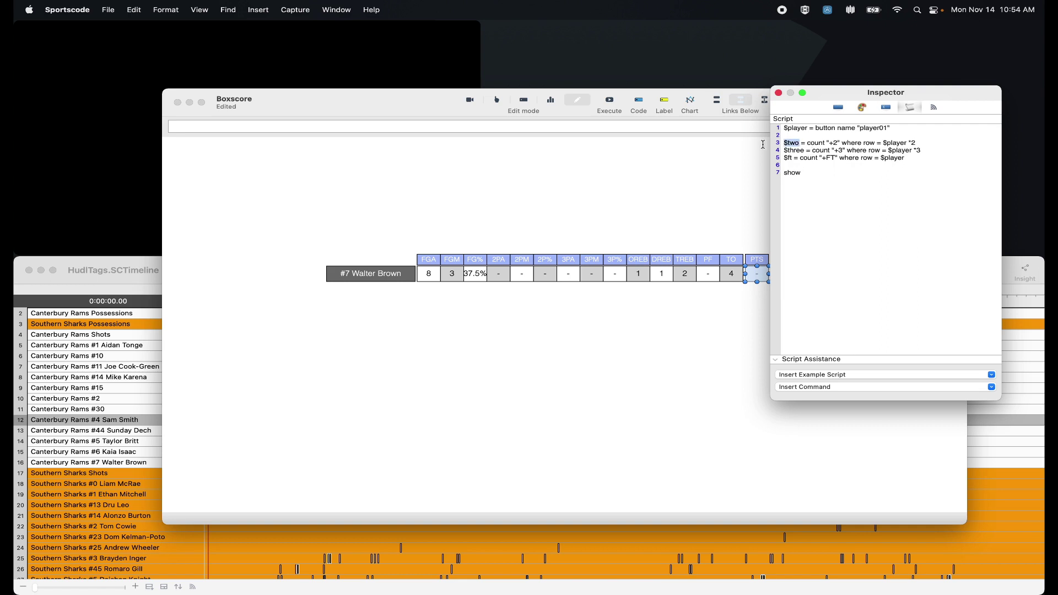
text( $two )
text($two)
key(BackSpace)
key(BackSpace)
key(BackSpace)
key(BackSpace)
key(BackSpace)
text(+ $tw)
key(super+v)
click(610, 101)
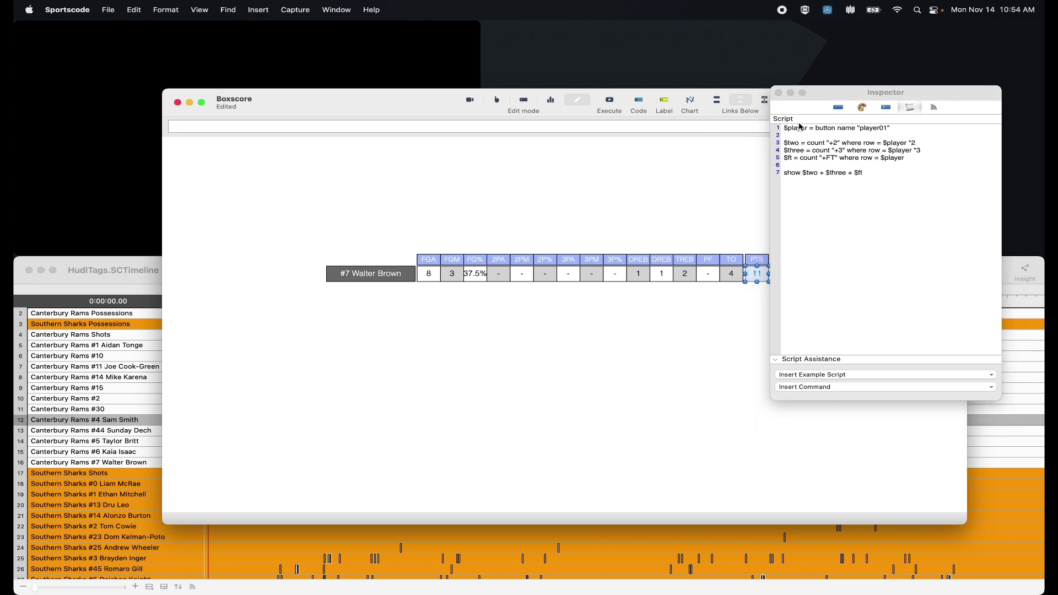
click(778, 93)
click(809, 245)
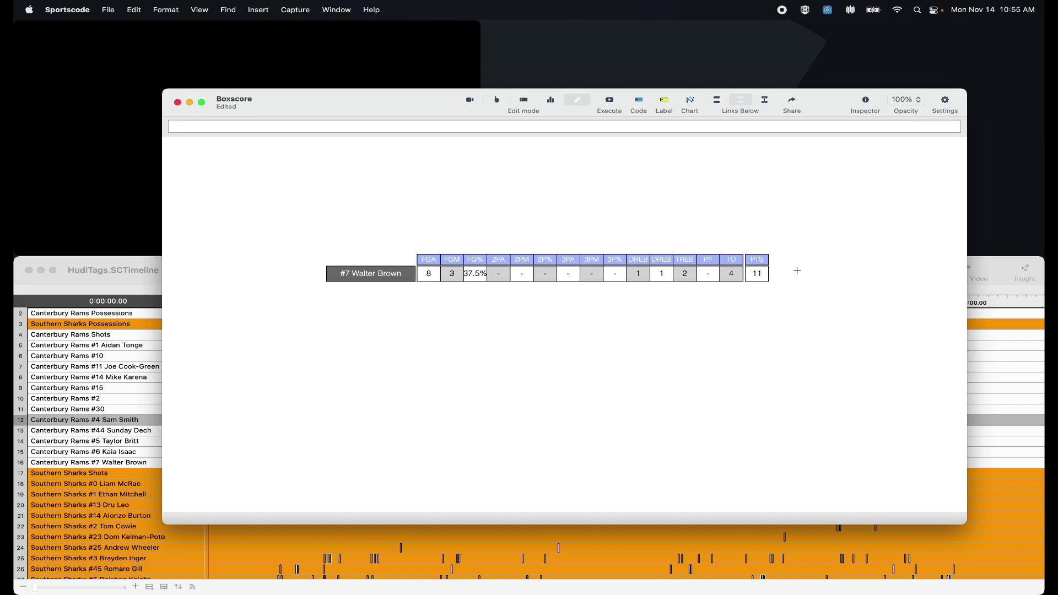
Duplicate the player's name button below the original and set its Behaviour ID to player02
click(364, 277)
key(super+d)
drag(365, 277, 368, 287)
click(380, 299)
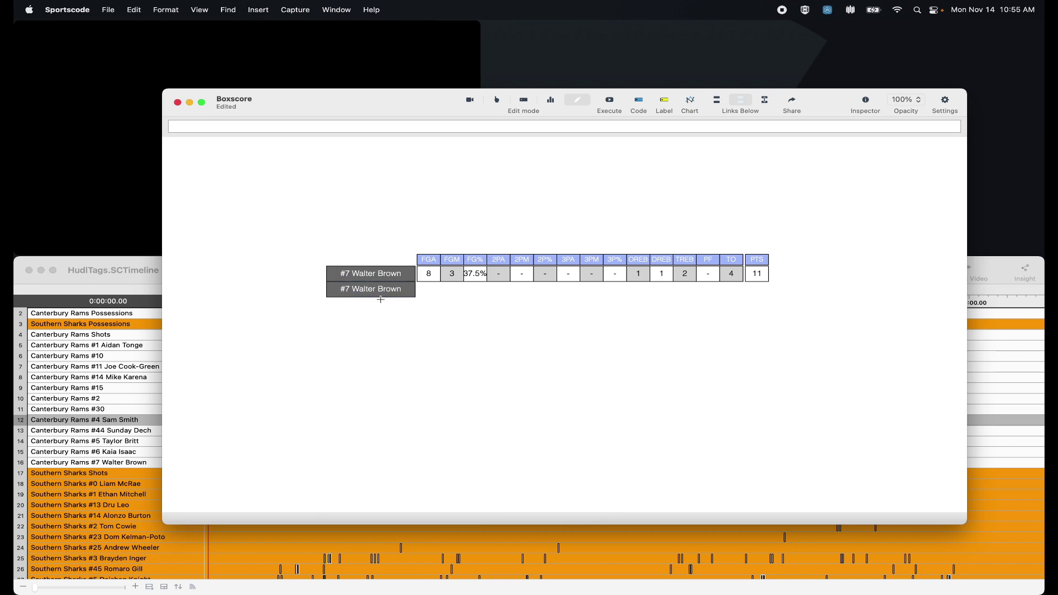
double_click(379, 293)
click(822, 107)
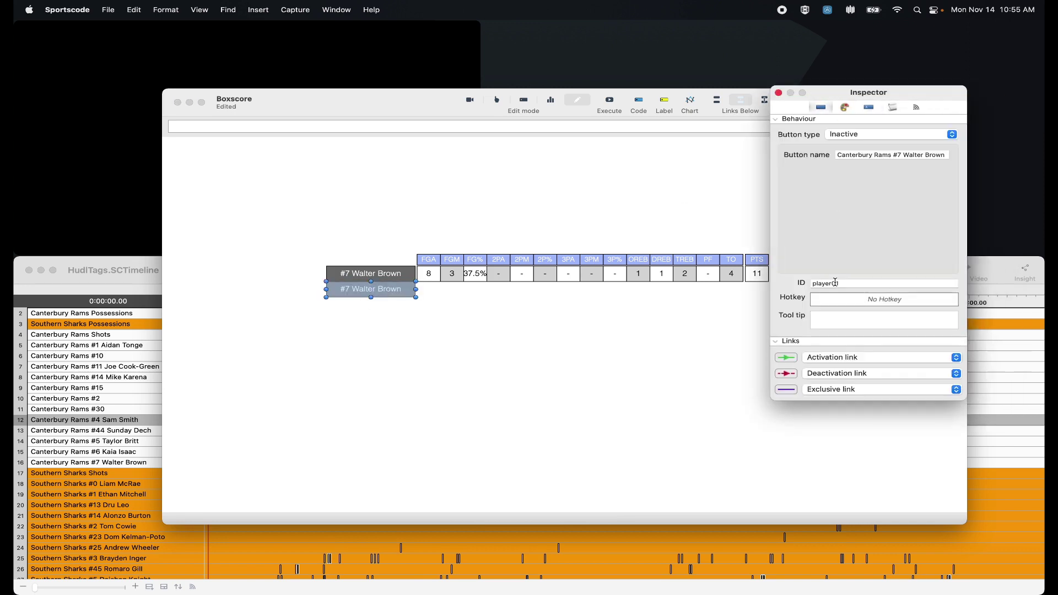
click(847, 285)
key(BackSpace)
text(2)
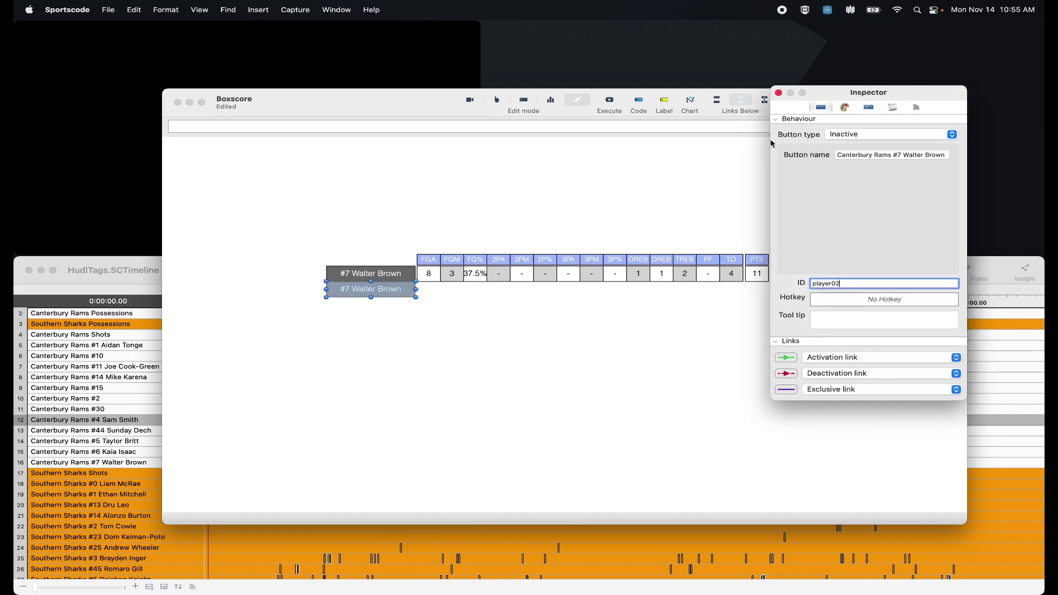
click(778, 93)
click(540, 303)
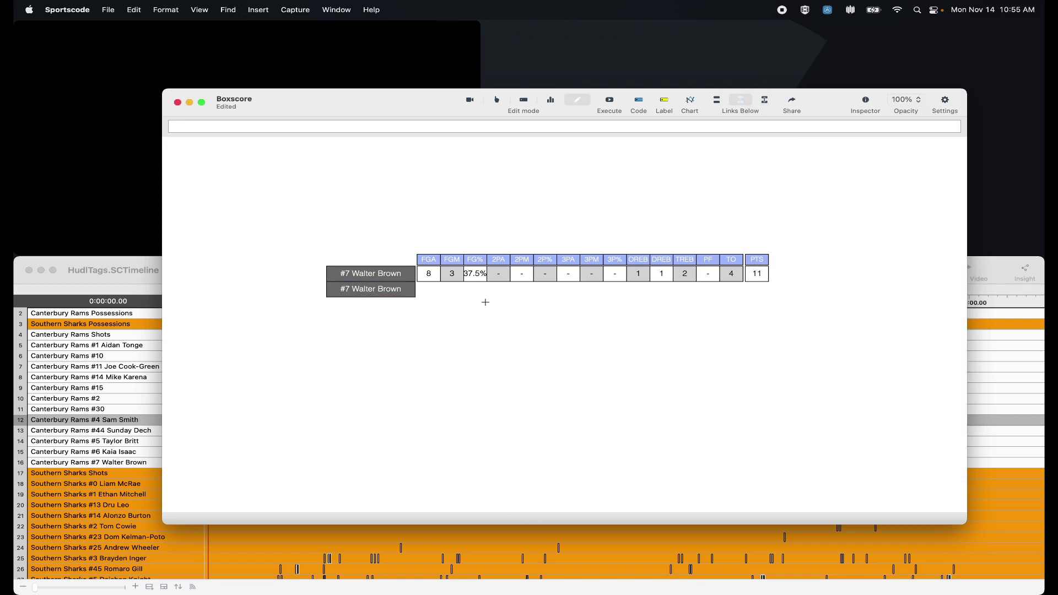
Review the FGA, FGM and FG% cell scripts, then marquee-select the whole stat-cell row
double_click(430, 276)
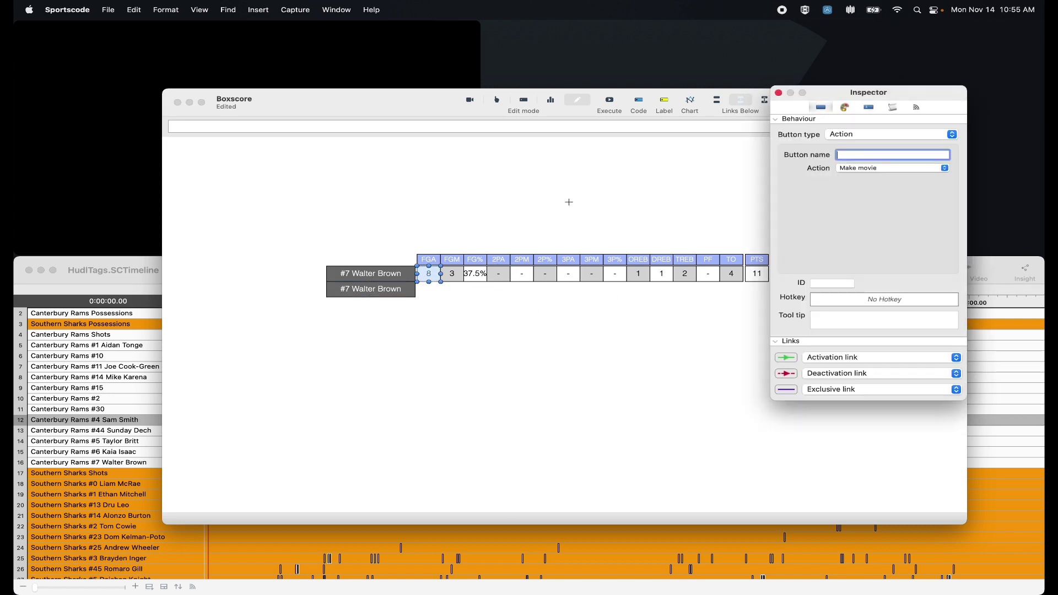
click(892, 108)
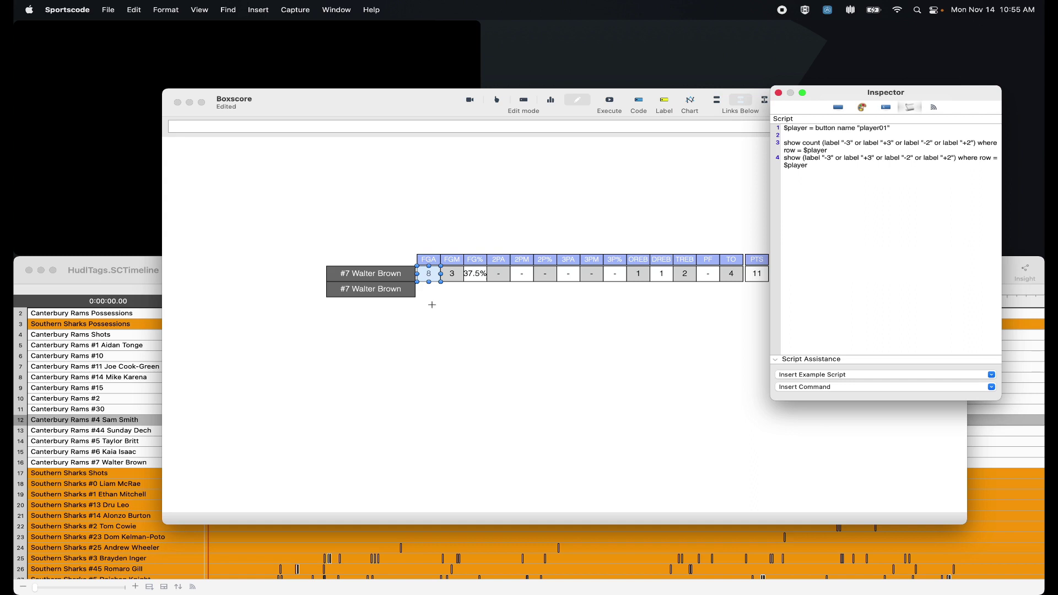
click(453, 274)
click(475, 274)
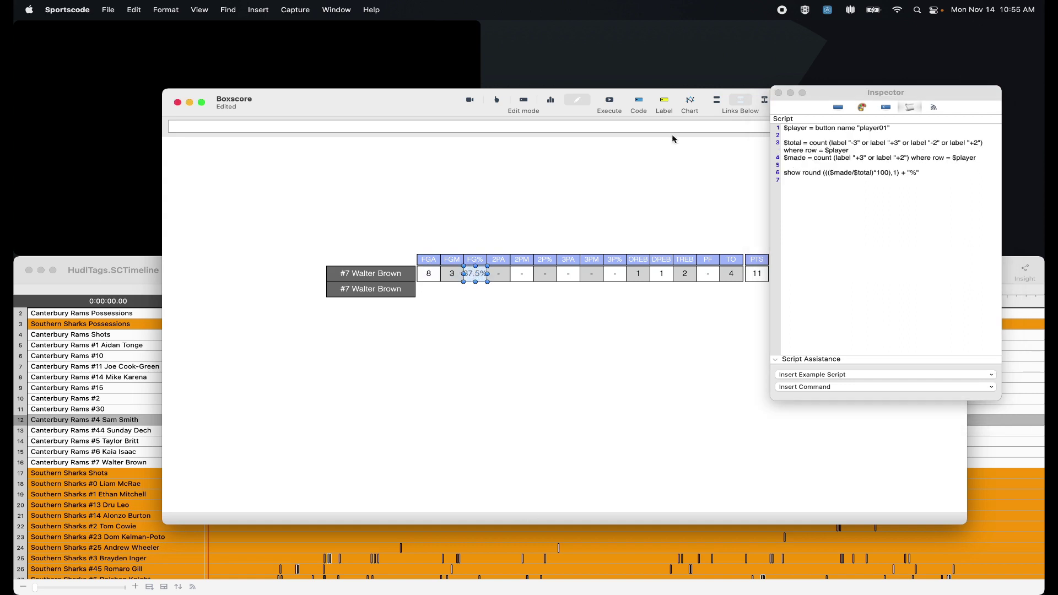
click(779, 93)
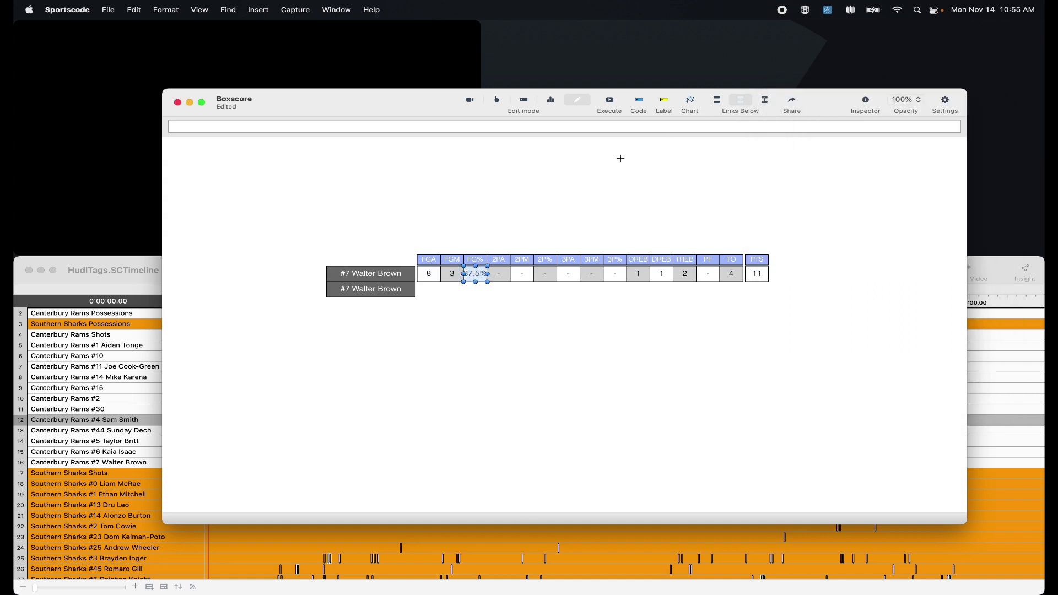
click(435, 307)
drag(423, 305, 766, 275)
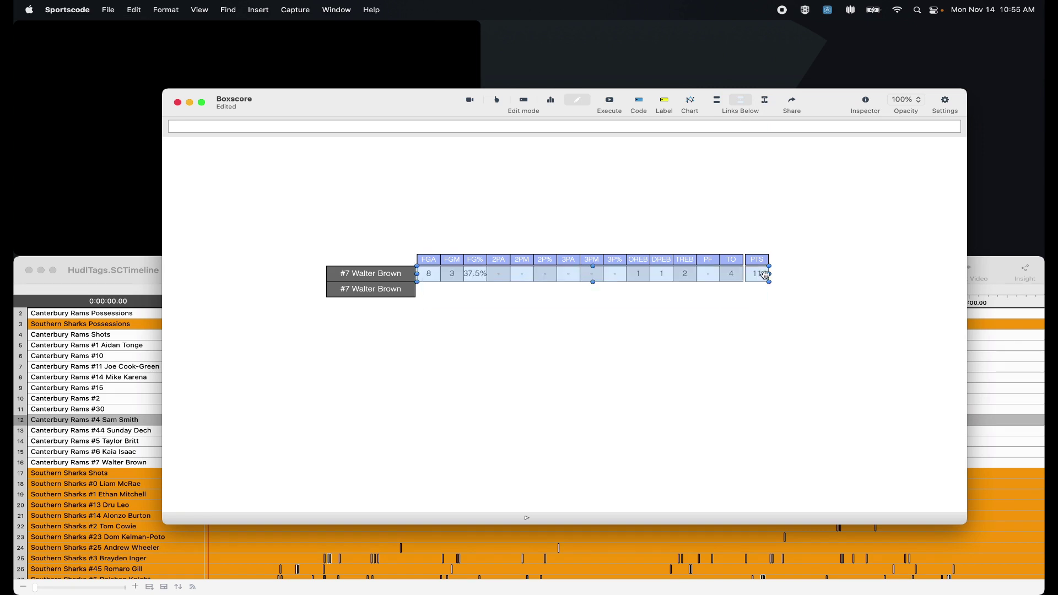
Paste the copied stat row into a new Untitled code window and enlarge it
click(108, 10)
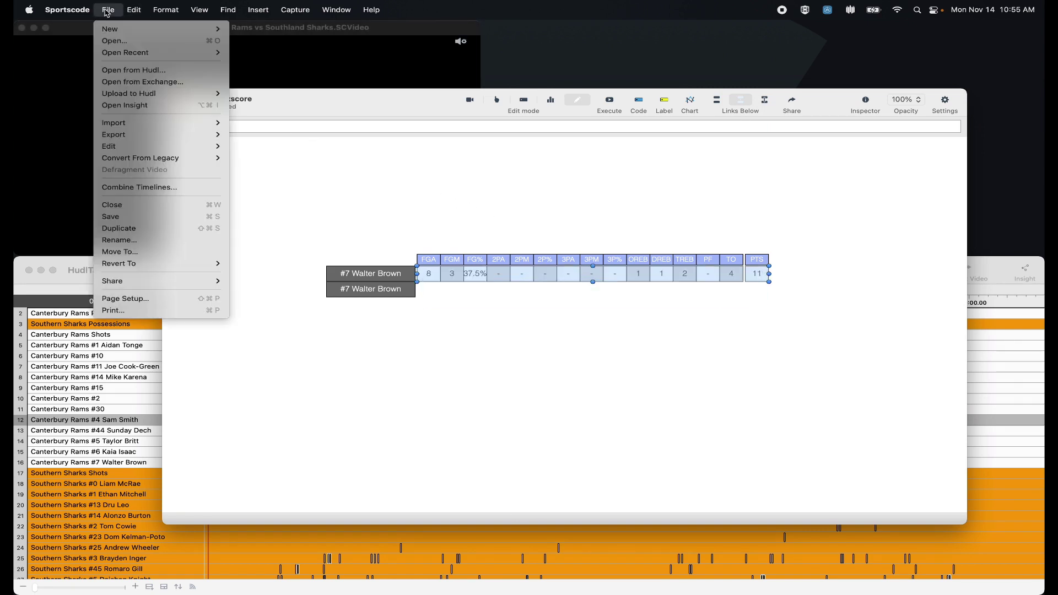
mouse_move(121, 32)
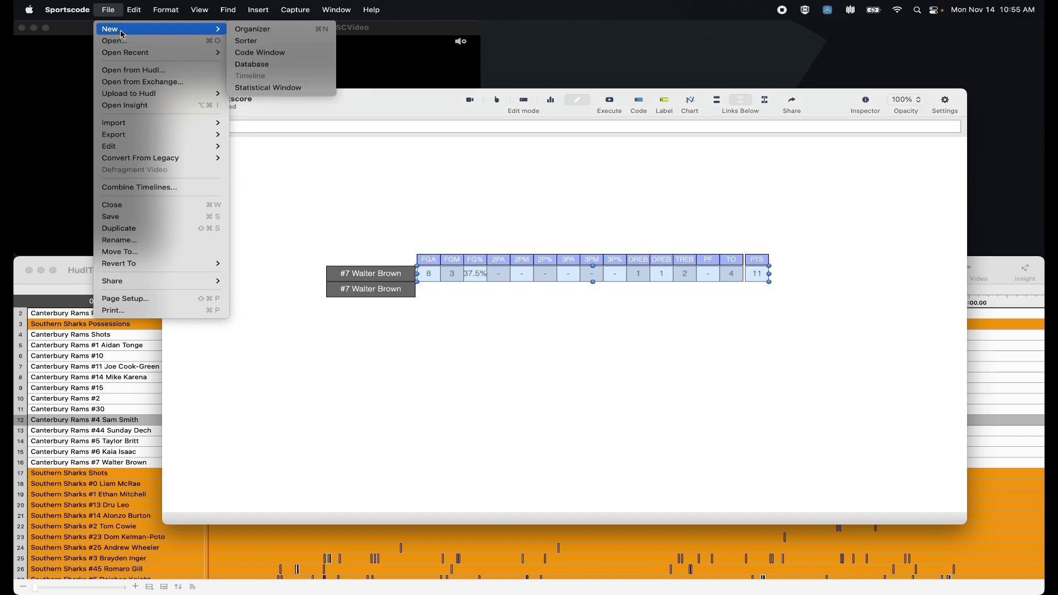
click(264, 52)
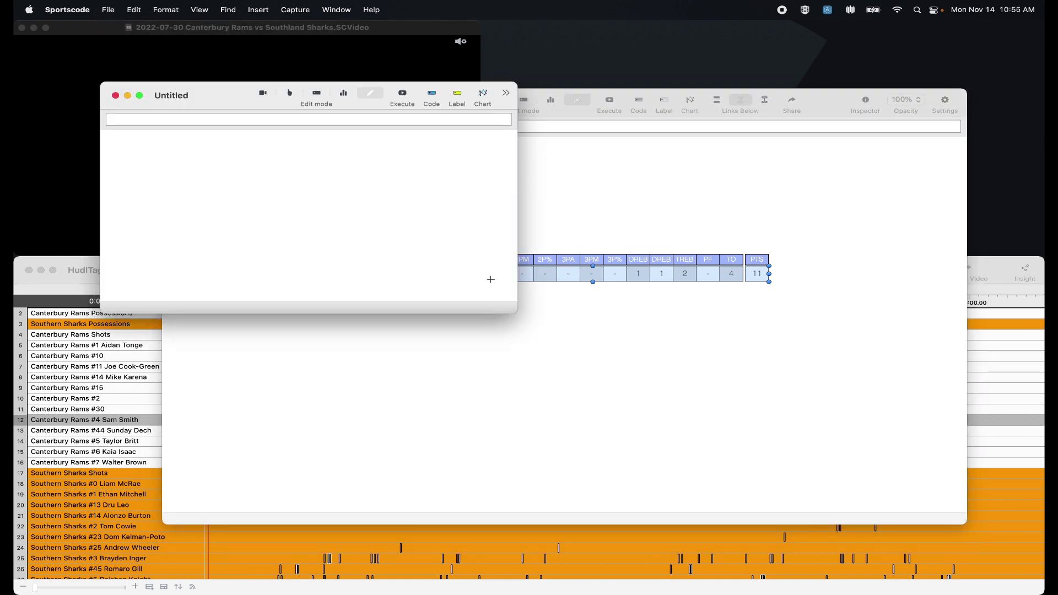
key(super+v)
drag(515, 311, 761, 376)
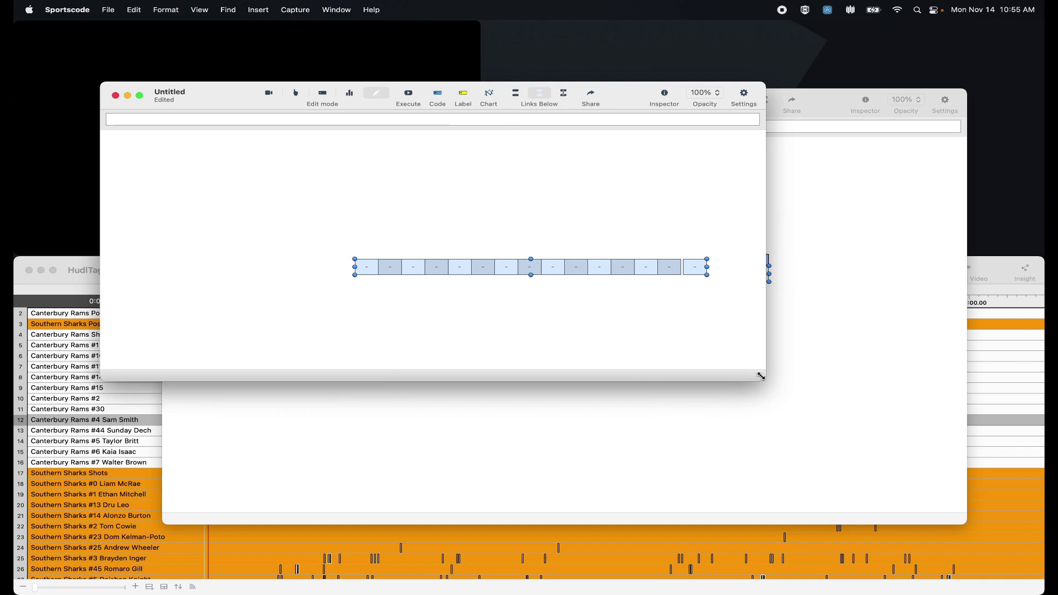
click(658, 329)
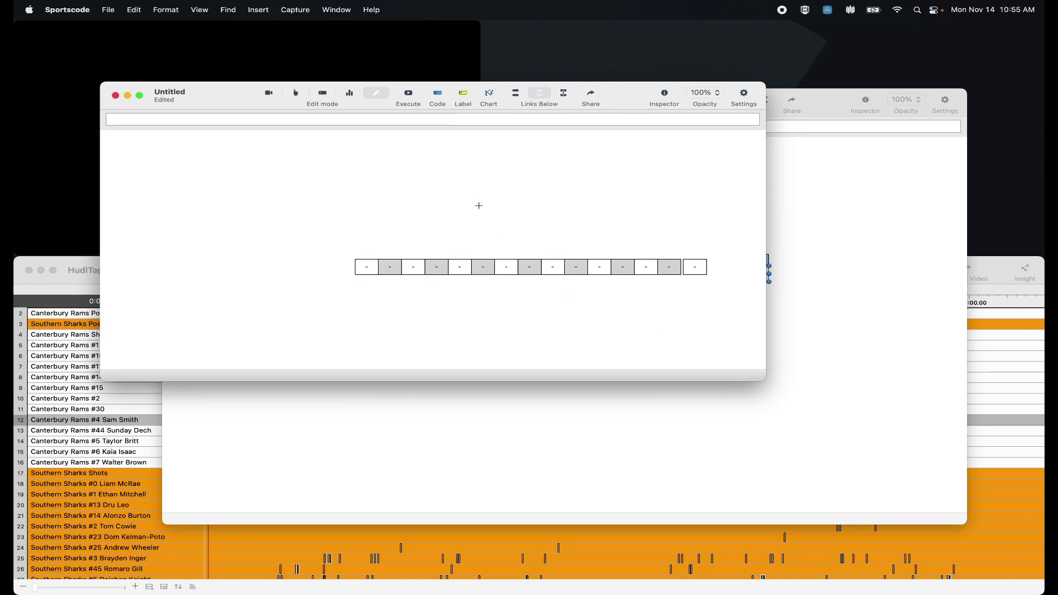
Use Find and Replace to change player01 to player02 in the Untitled window's scripts
key(super+f)
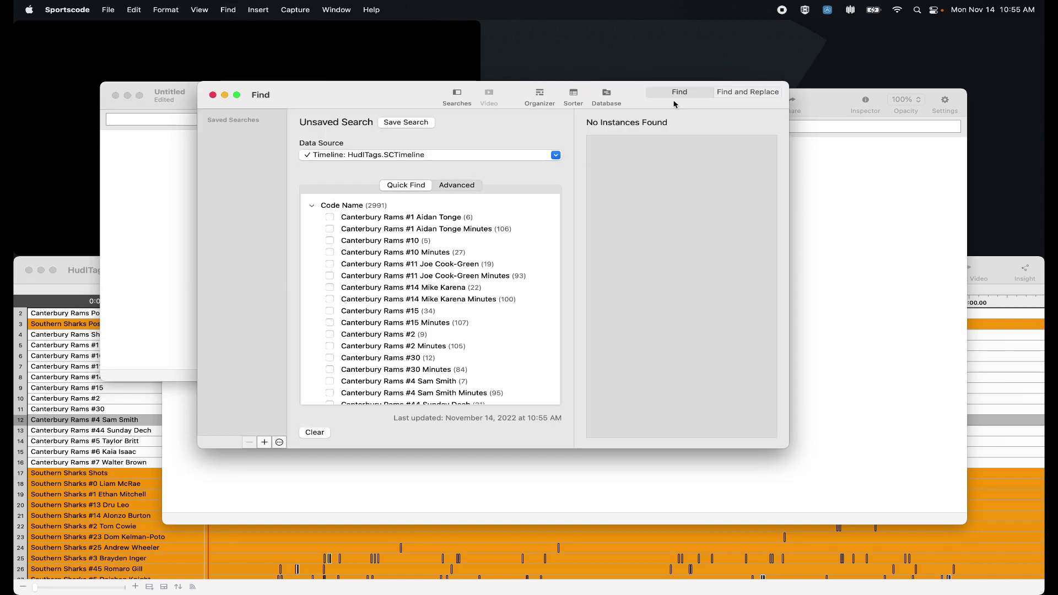
click(754, 92)
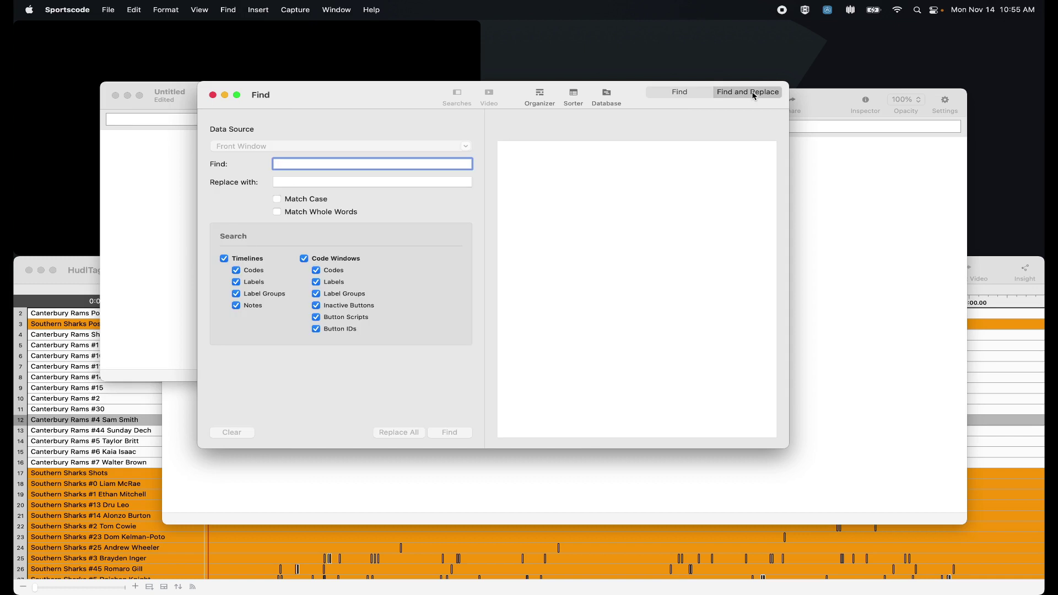
text(pla)
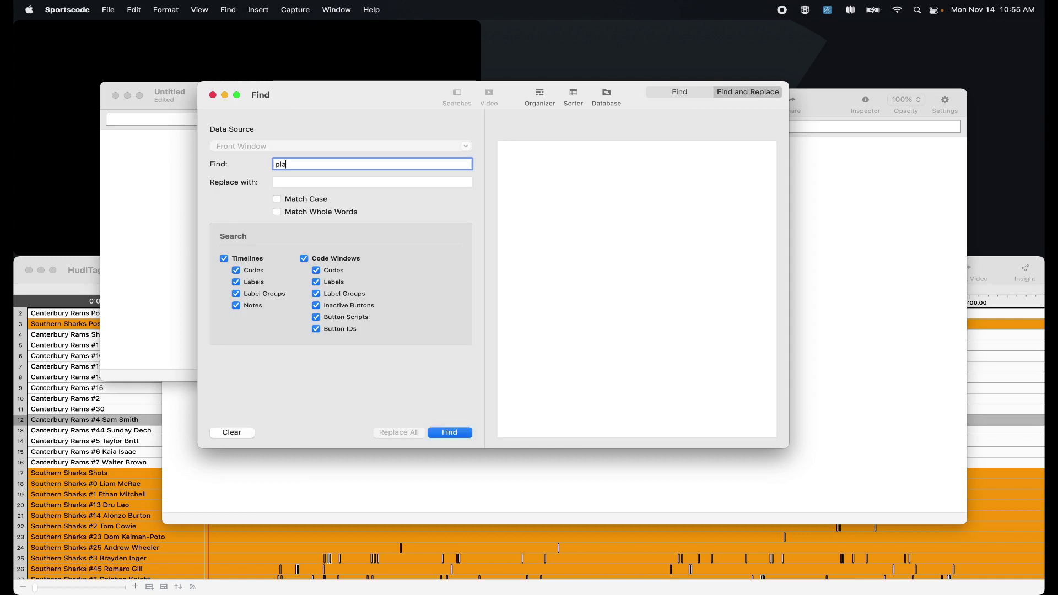
text(yer01)
key(Tab)
text(player02)
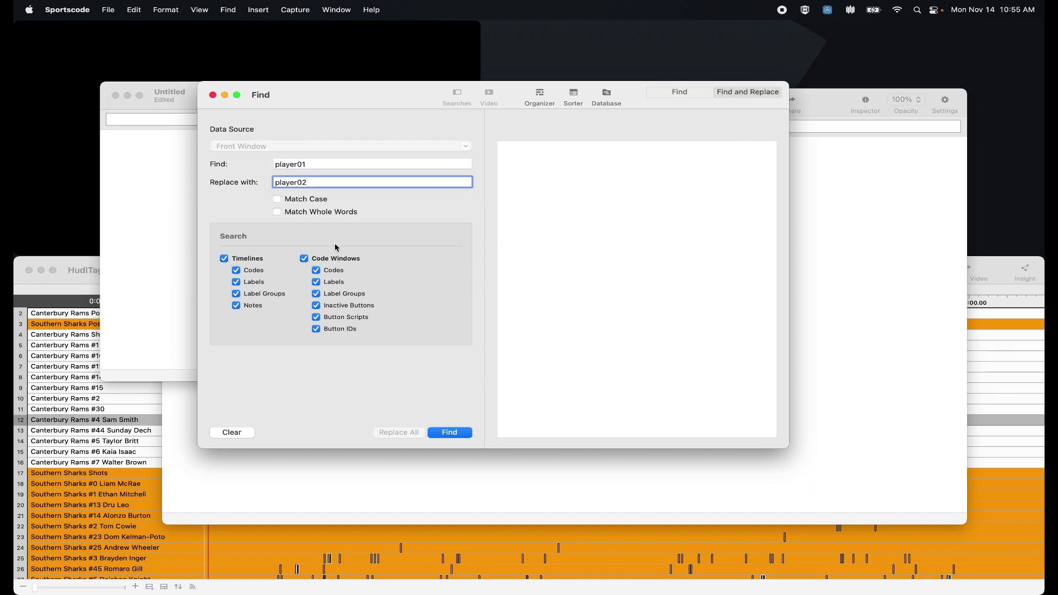
click(450, 432)
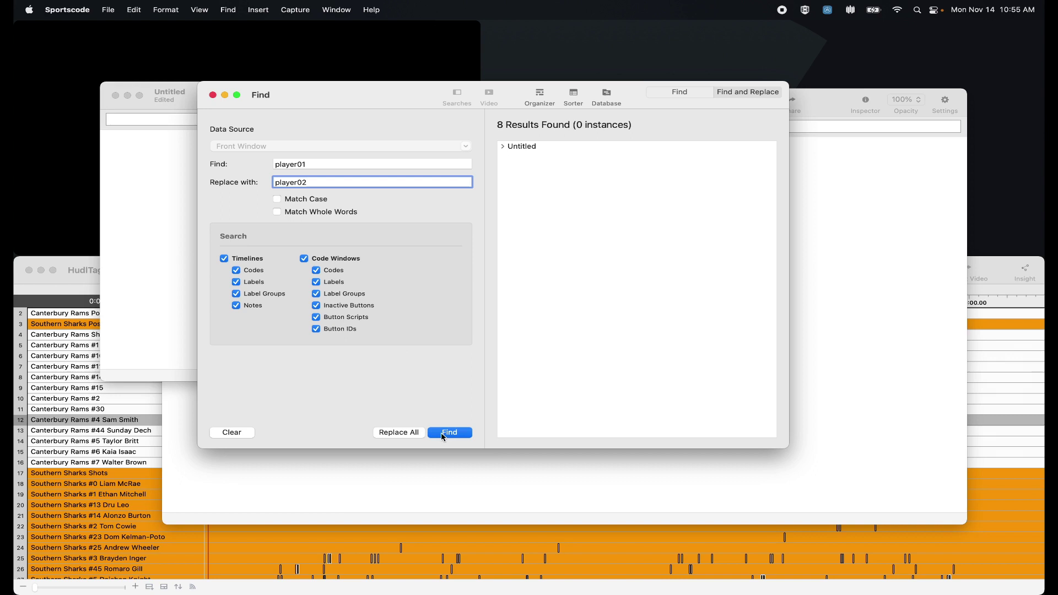
click(527, 148)
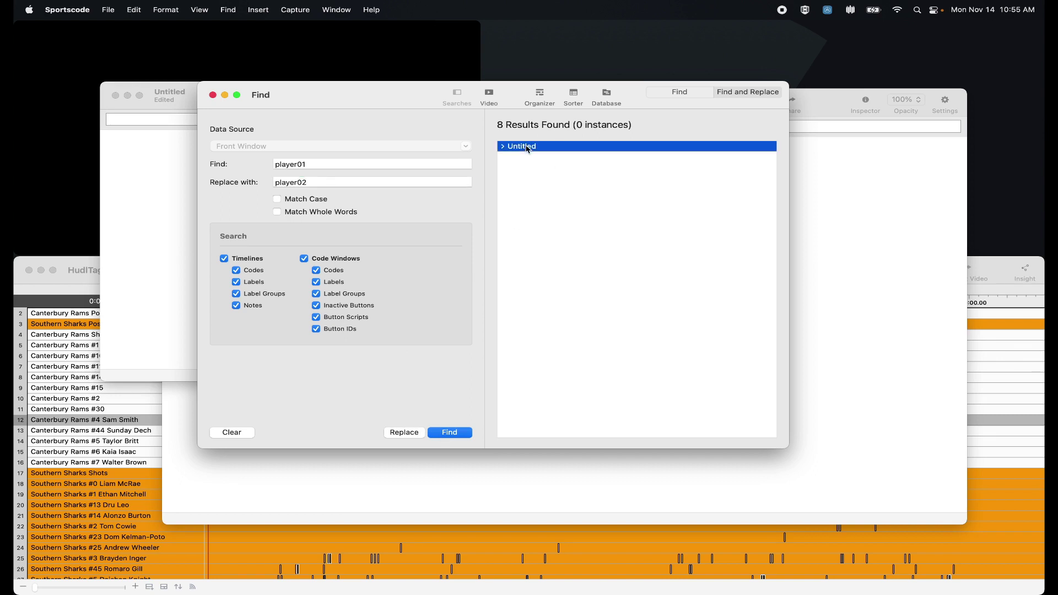
click(405, 433)
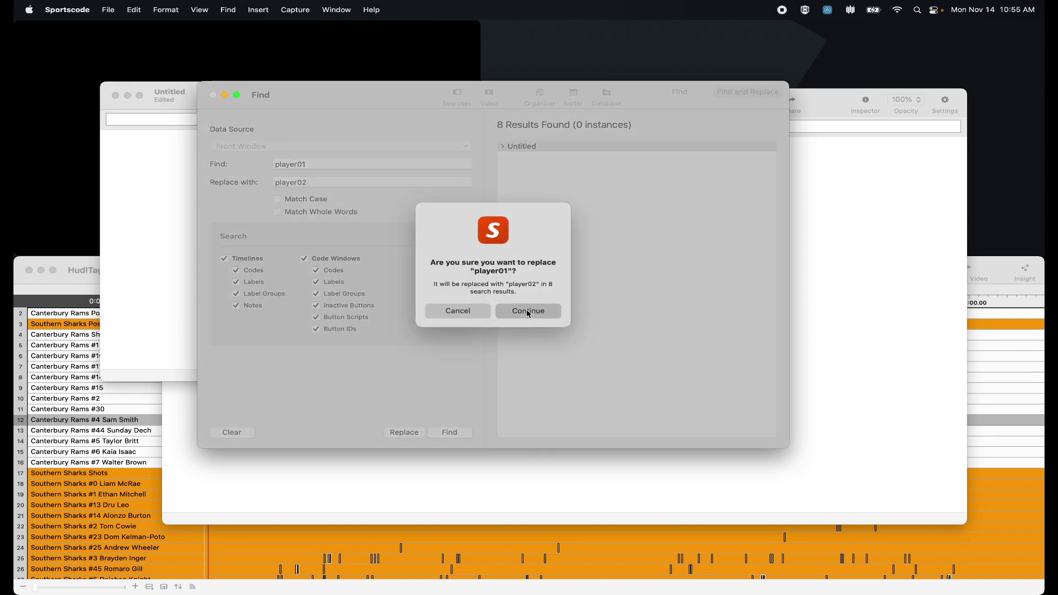
click(527, 311)
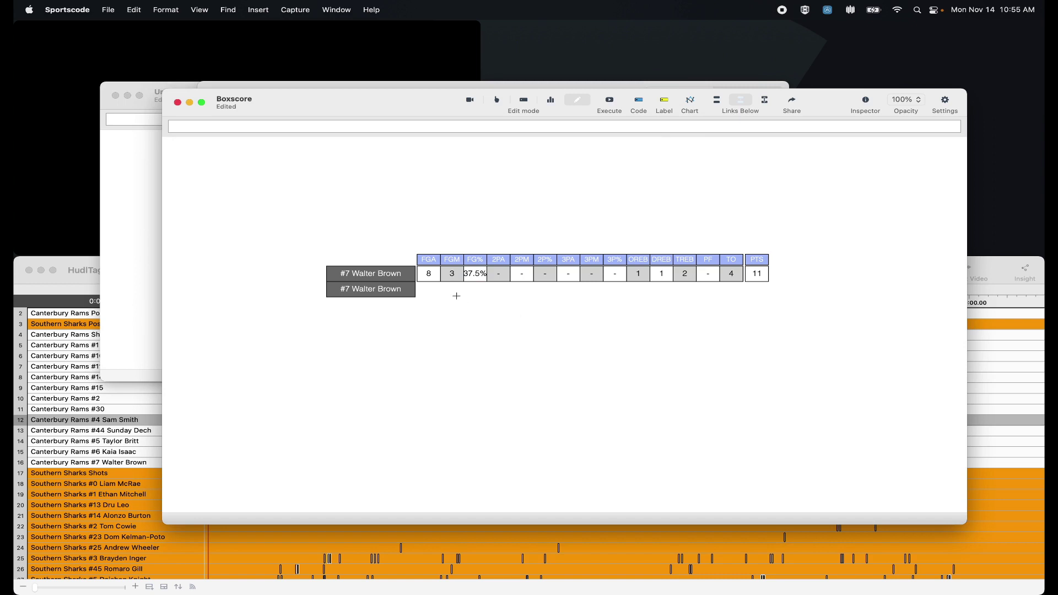
Copy the Untitled stat cells into Boxscore and align the pasted row with the second player
click(135, 224)
drag(299, 306, 758, 220)
key(super+c)
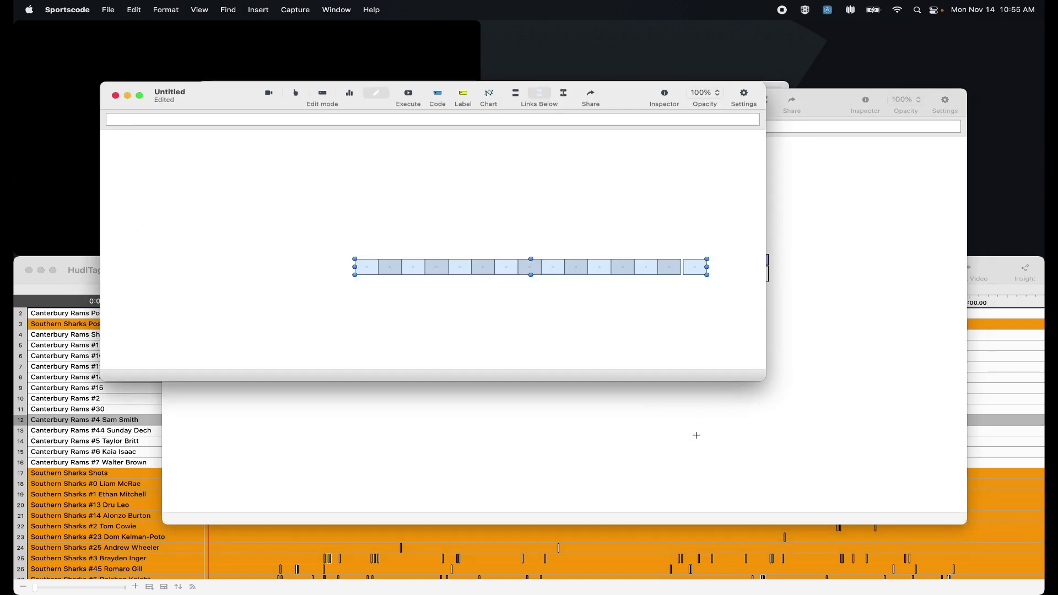
click(697, 435)
key(super+v)
key(Down)
key(Down)
key(Down)
key(Down)
key(Down)
key(Down)
key(Down)
key(Down)
key(Down)
key(Down)
key(Down)
key(Down)
key(Down)
key(Down)
key(Down)
key(Down)
key(Down)
key(Down)
key(Down)
key(Down)
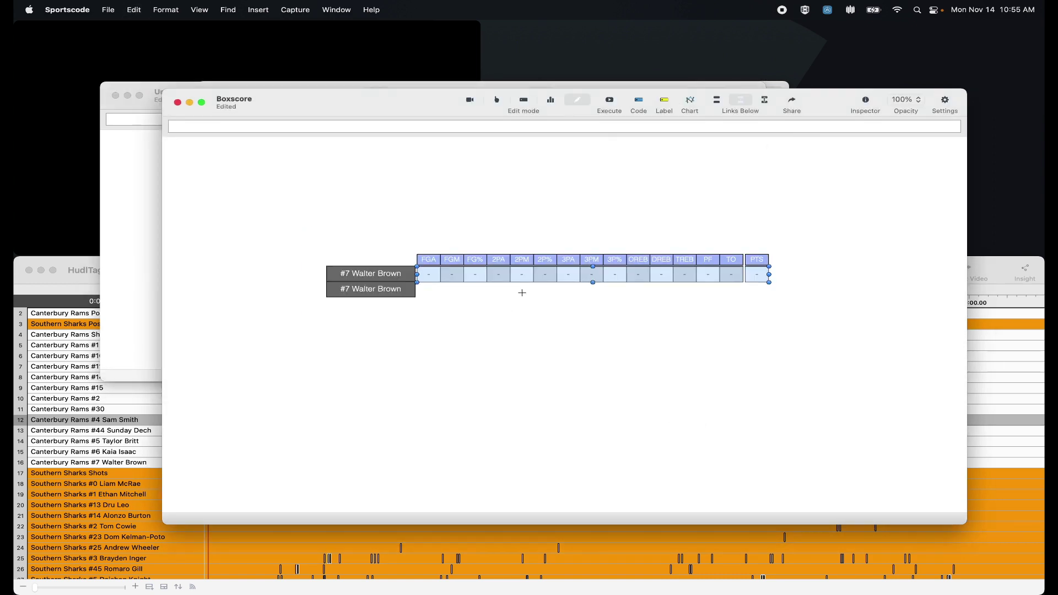
key(Up)
key(Up)
key(Up)
key(Up)
key(Up)
key(Up)
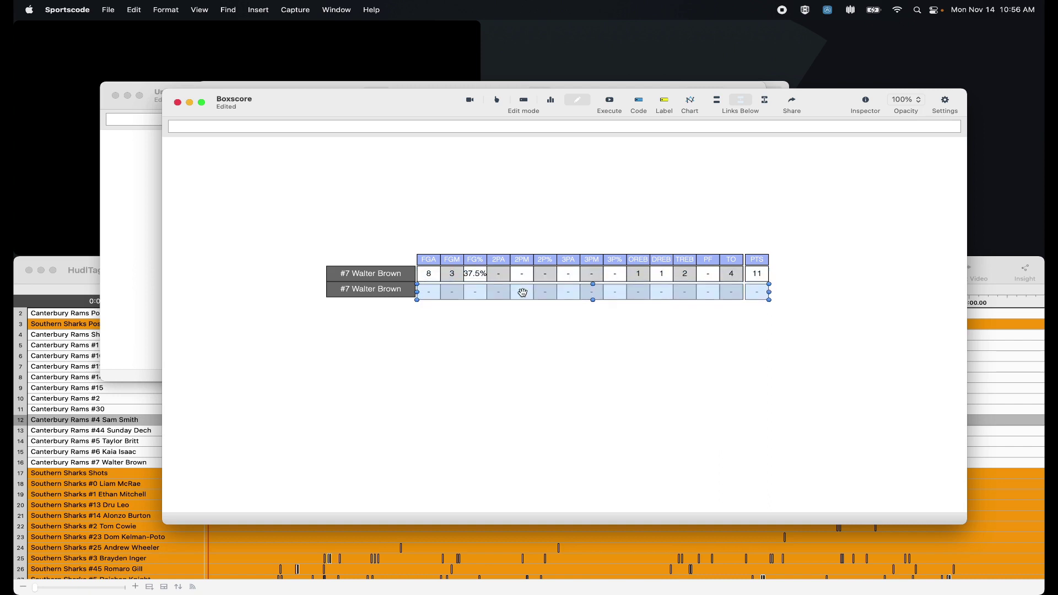
Check the new row's FGM cell script in the Inspector, then move the Untitled window aside
click(496, 338)
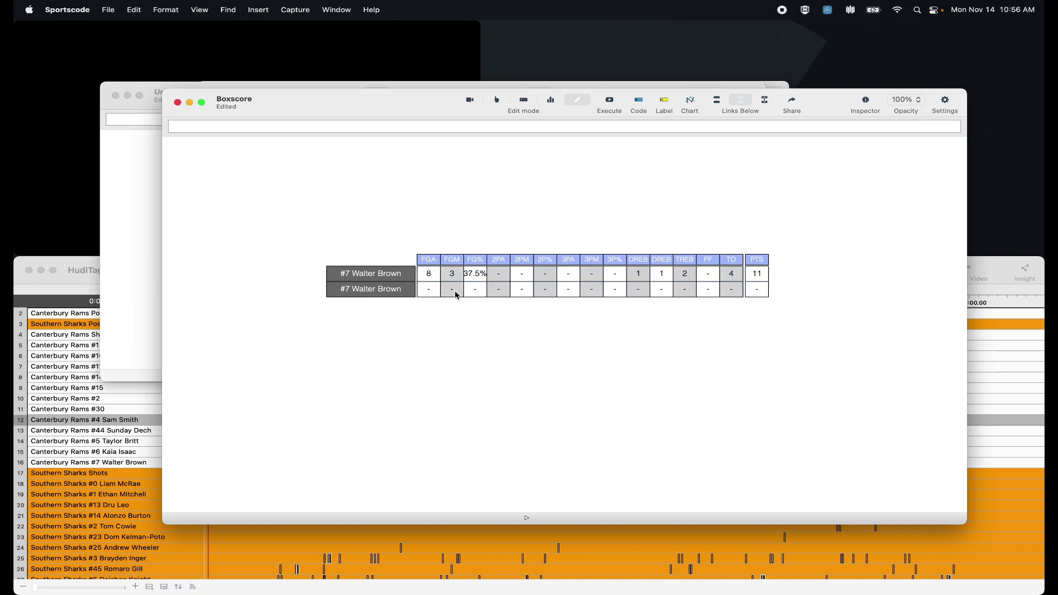
double_click(452, 289)
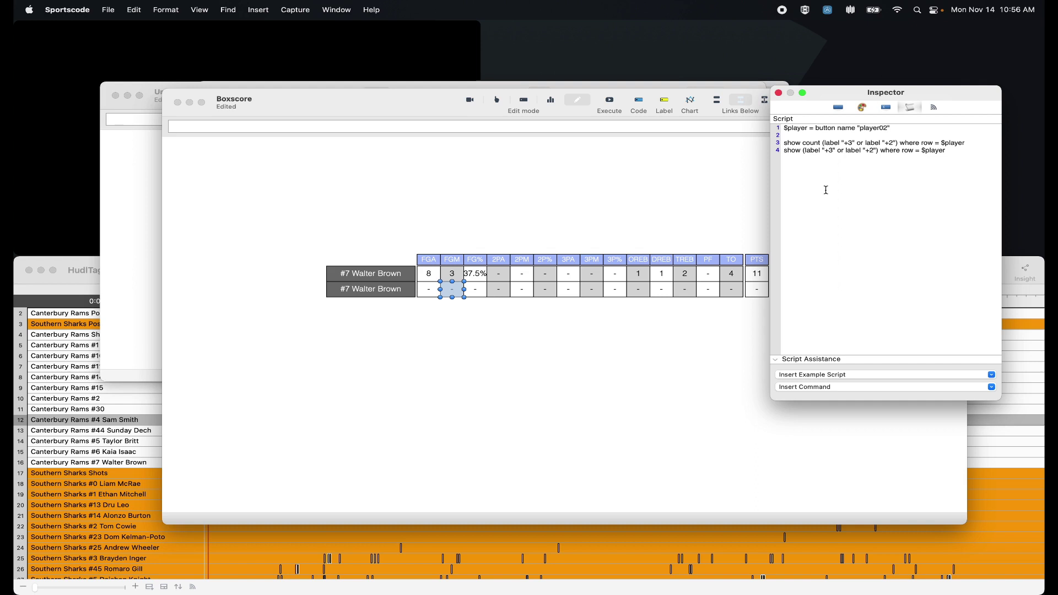
click(778, 92)
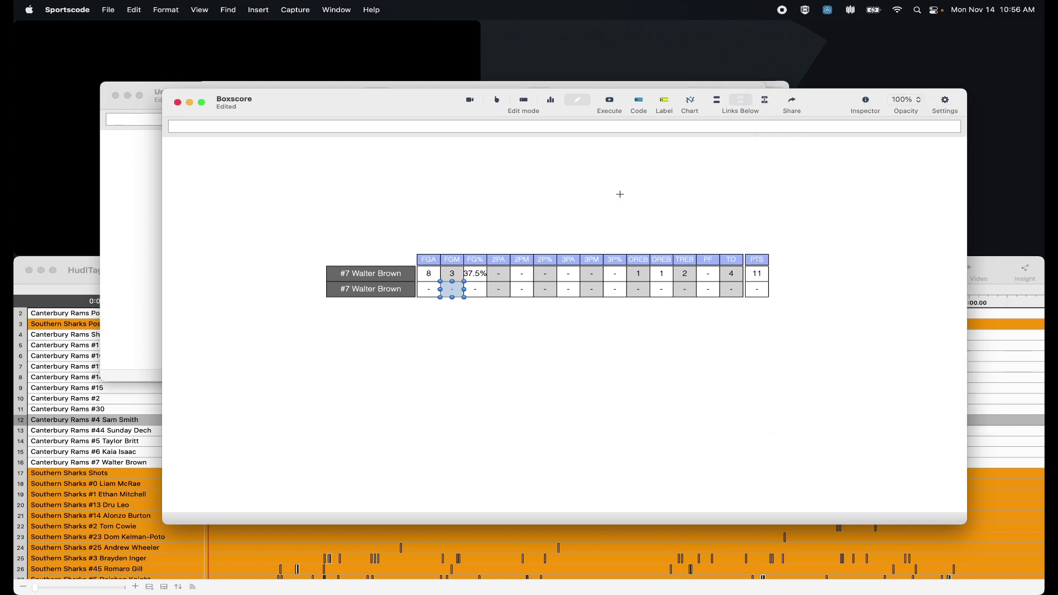
click(432, 194)
click(159, 222)
drag(244, 101, 298, 117)
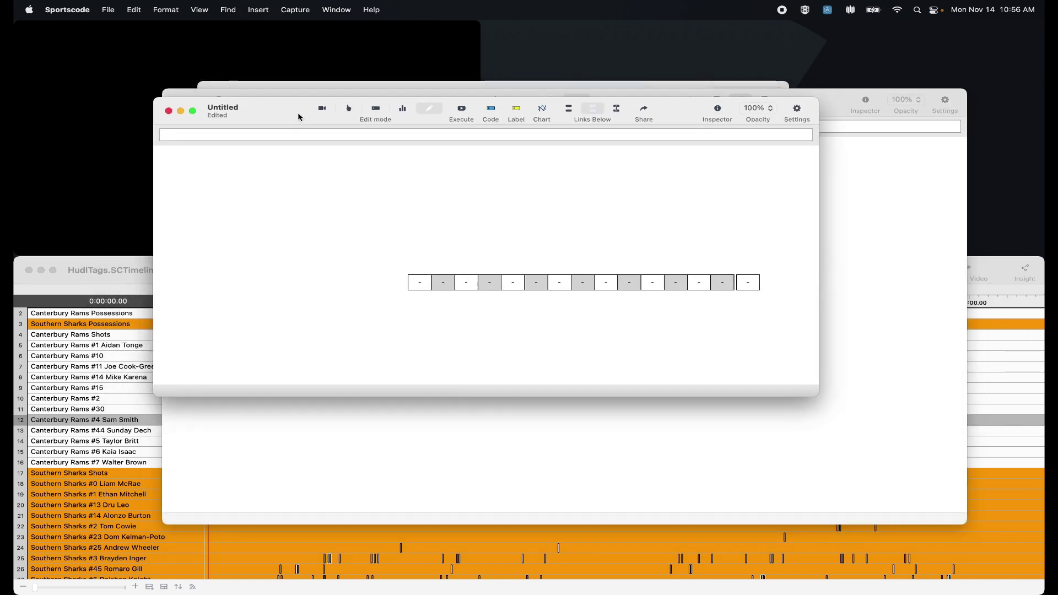
Set up Find and Replace to search for player02 and replace it with player03
key(super+f)
click(748, 91)
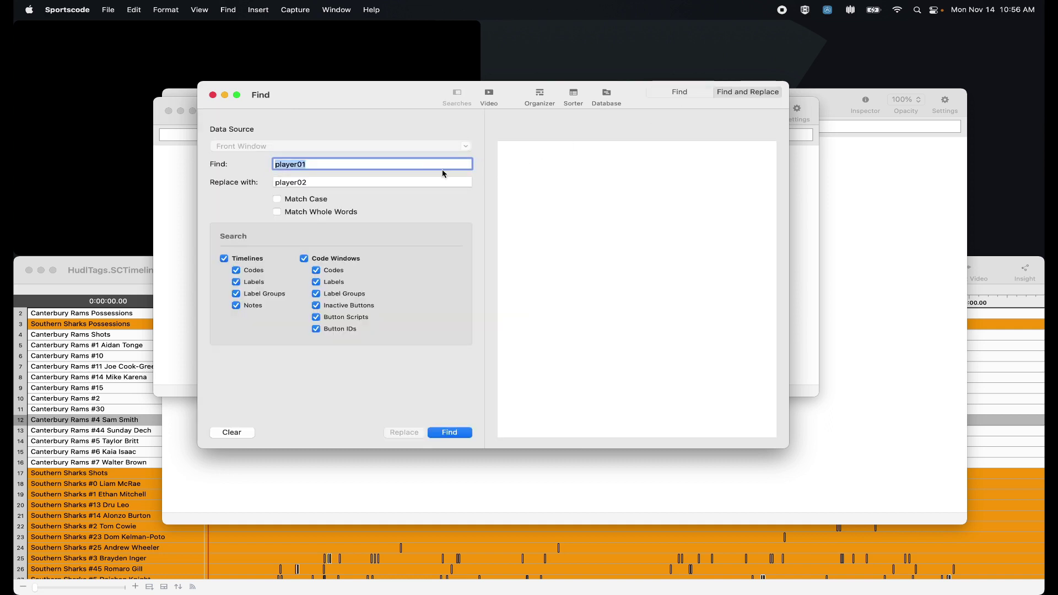
click(423, 164)
key(BackSpace)
text(2)
key(Tab)
key(Right)
key(BackSpace)
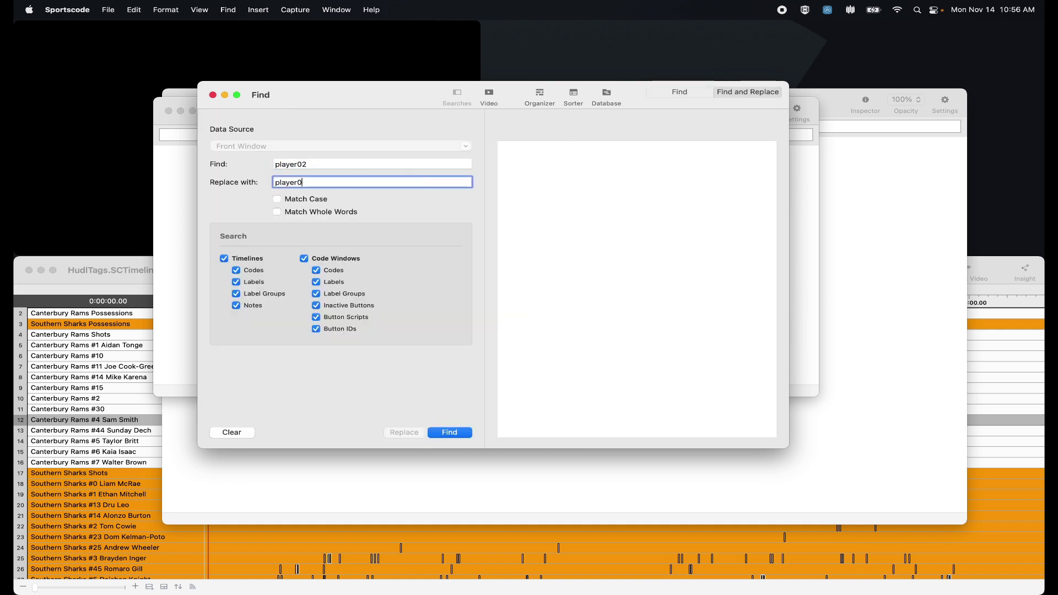
text(3)
Replace player02 with player03 throughout the Untitled code window's scripts
click(454, 433)
click(530, 153)
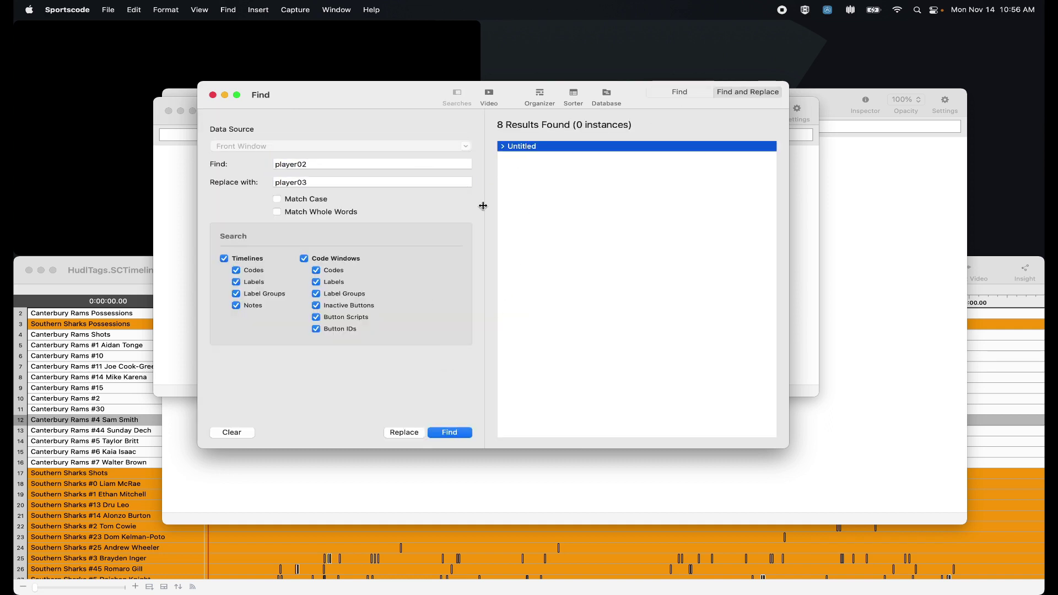
click(408, 433)
click(527, 310)
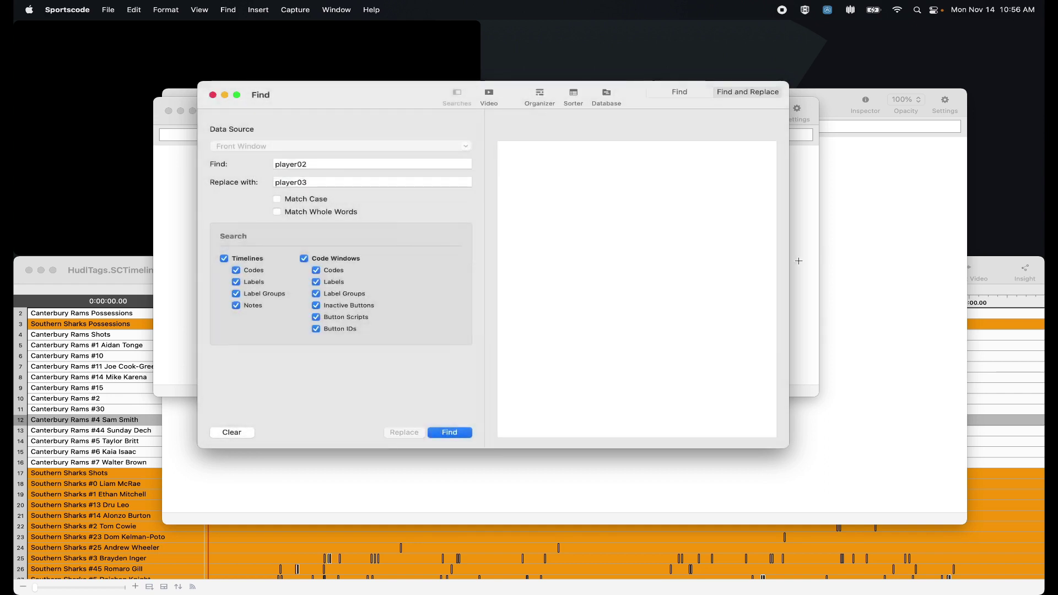
Copy all Untitled cells into Boxscore as the third stat row below row two
key(super+a)
key(super+c)
click(893, 343)
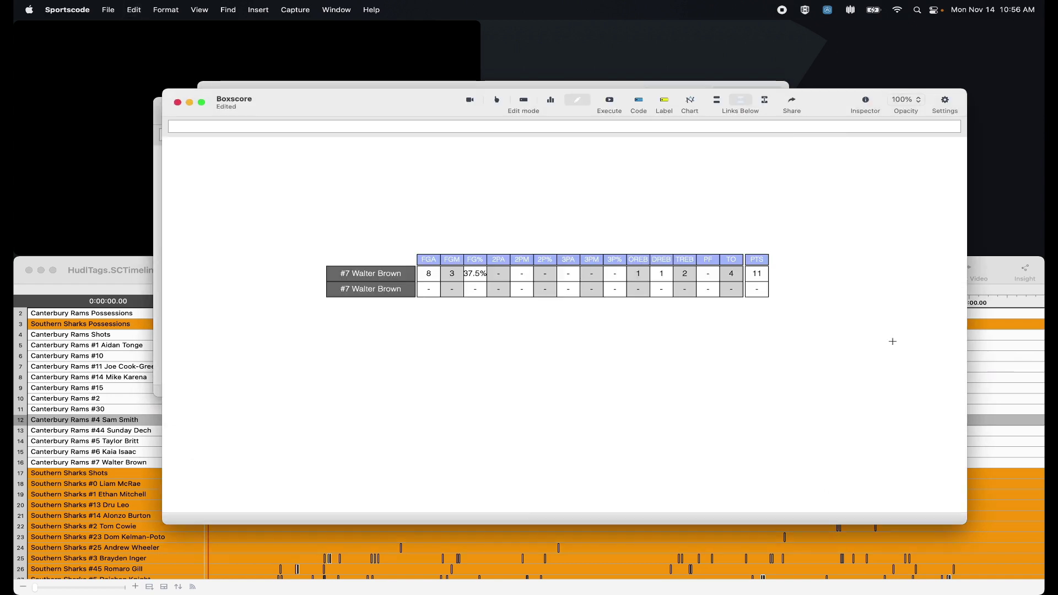
key(super+v)
click(619, 288)
key(super+v)
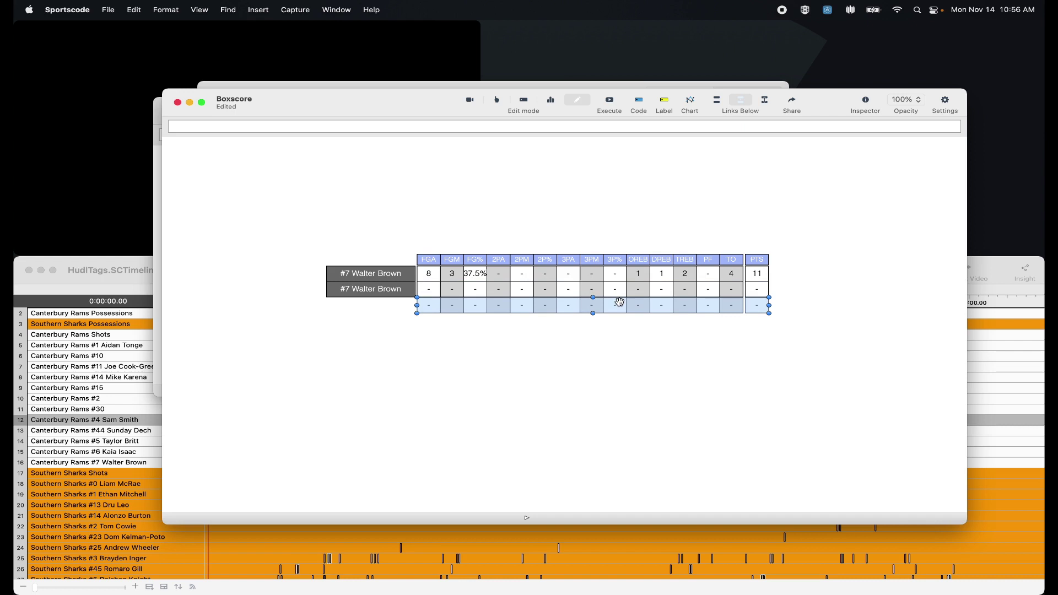
click(589, 373)
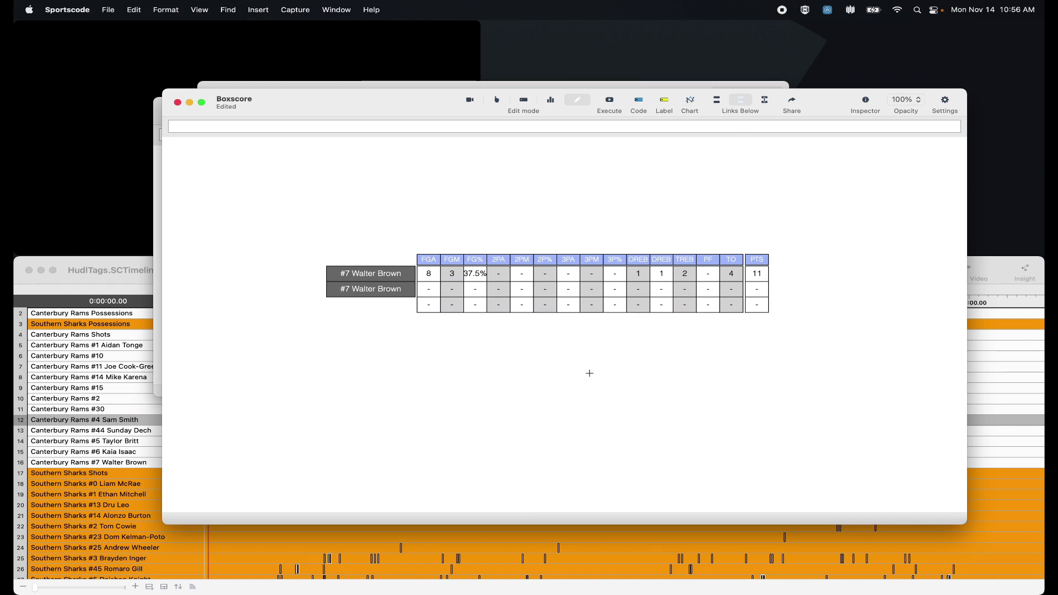